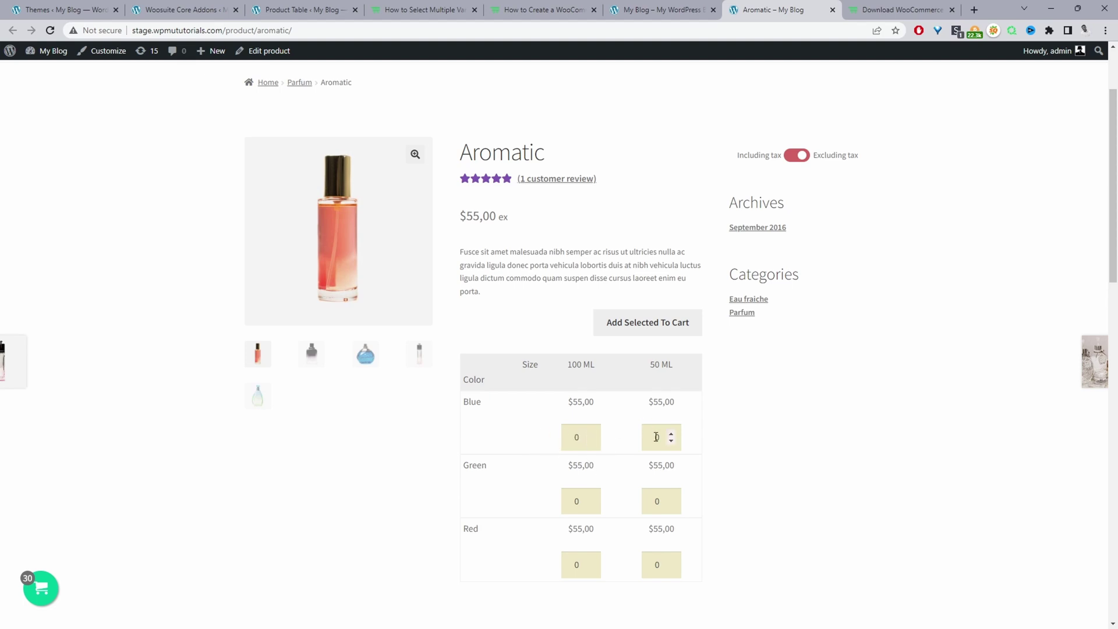
Enter Aromatic grid quantities: 4 for Blue 50 ML and 3 for Green 100 ML
click(657, 437)
double_click(657, 437)
text(4)
key(Tab)
text(3)
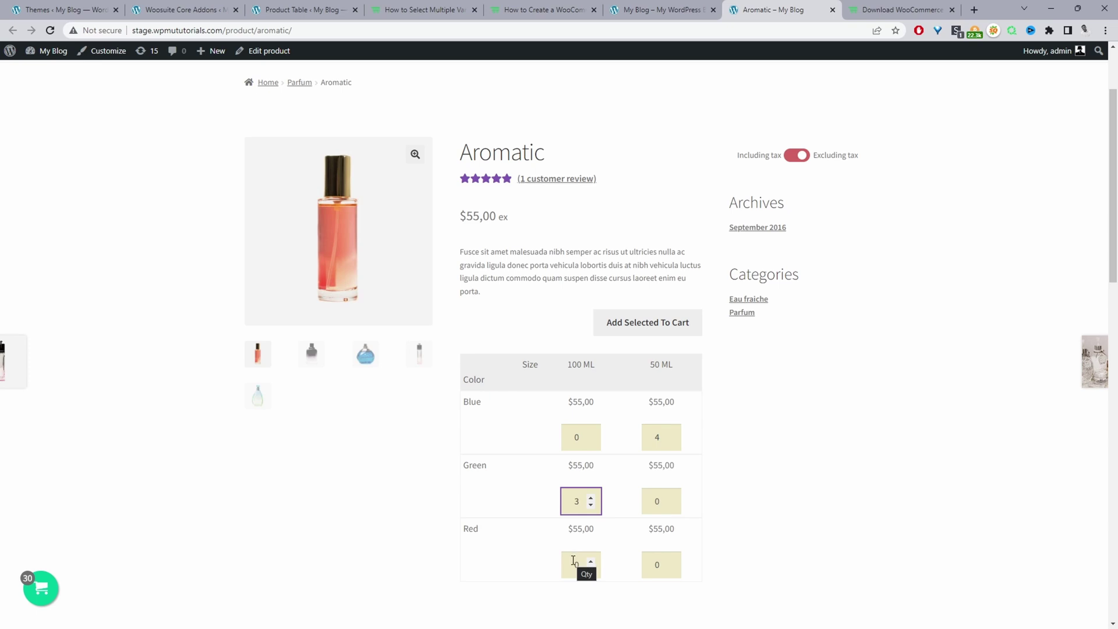
Add the selected Aromatic variations to the cart, reaching 47 items, then go to the Shop page
click(655, 565)
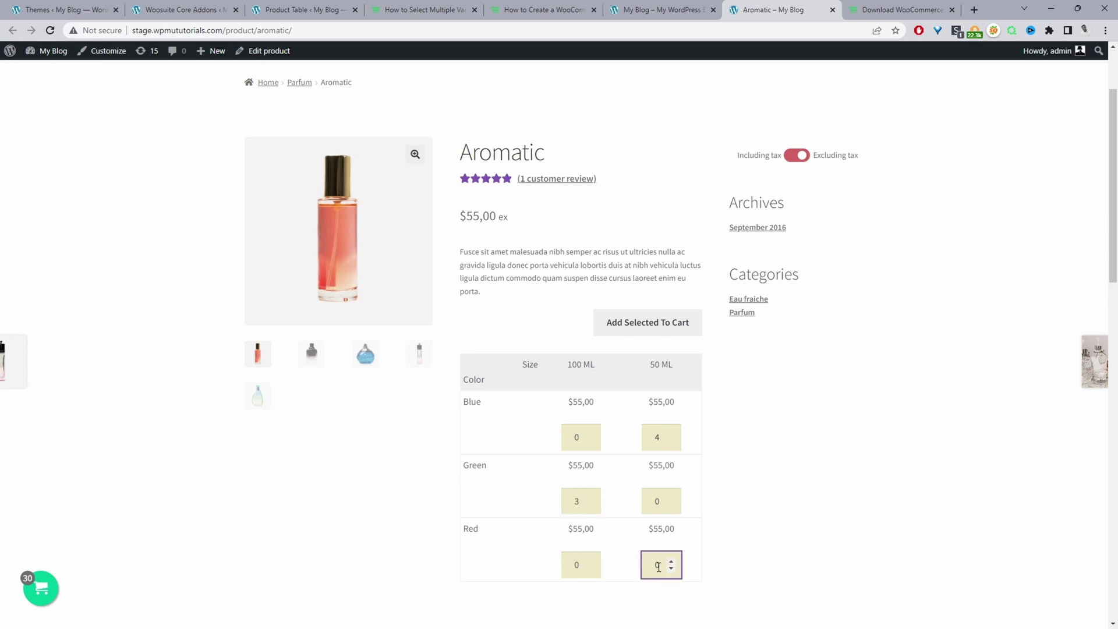
double_click(657, 566)
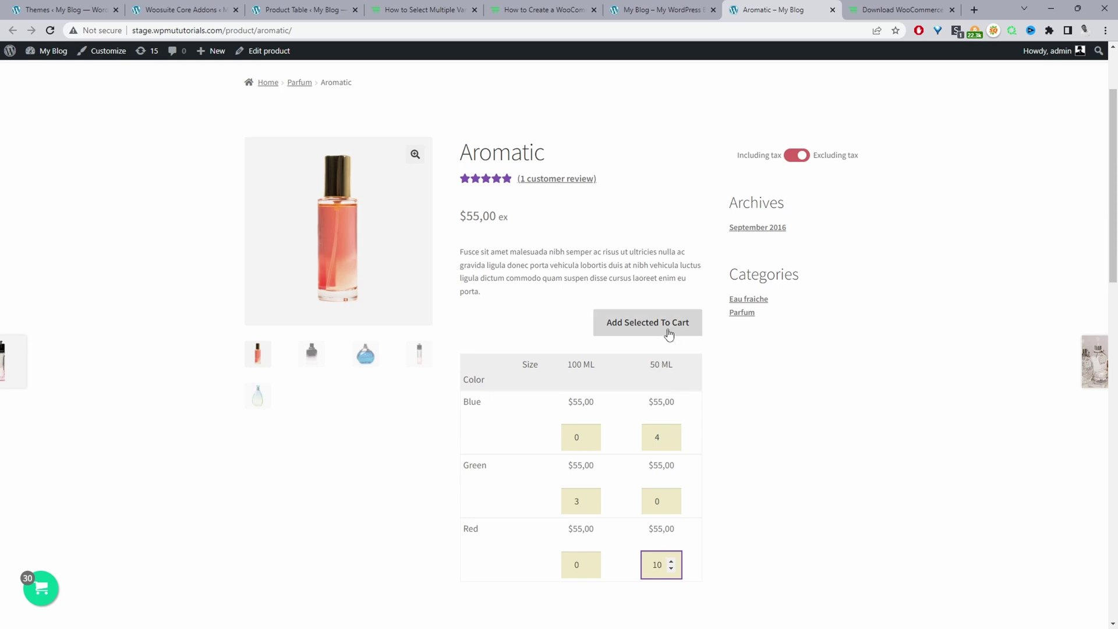
click(669, 332)
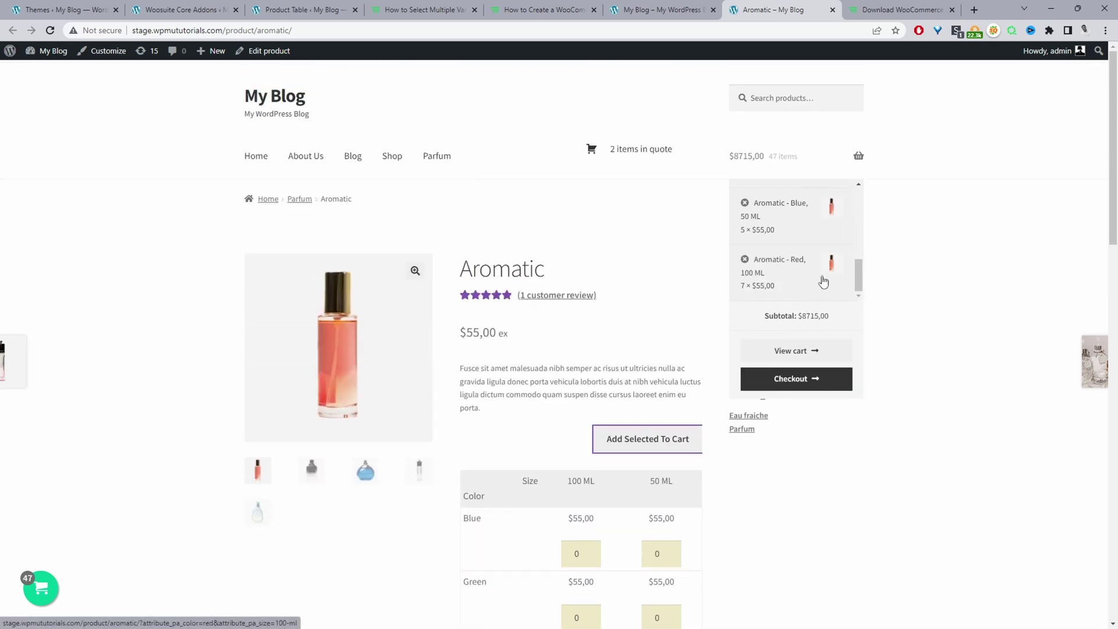
key(ctrl+shift+Tab)
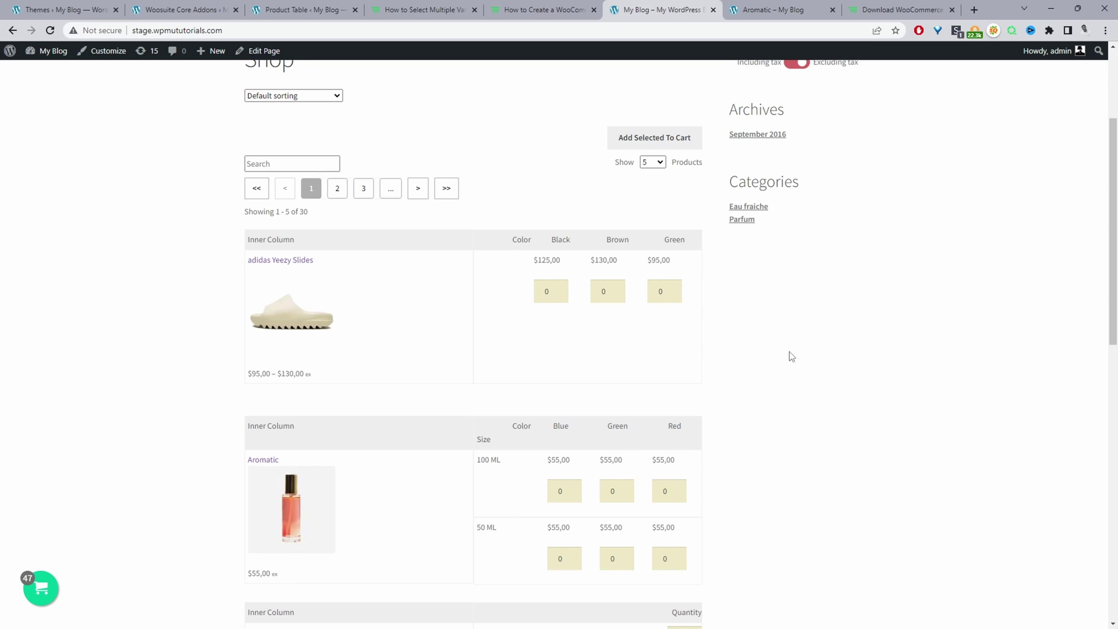
Enter quantity 2 for Black Yeezy Slides in the Shop Inner Column table
click(545, 293)
text(2)
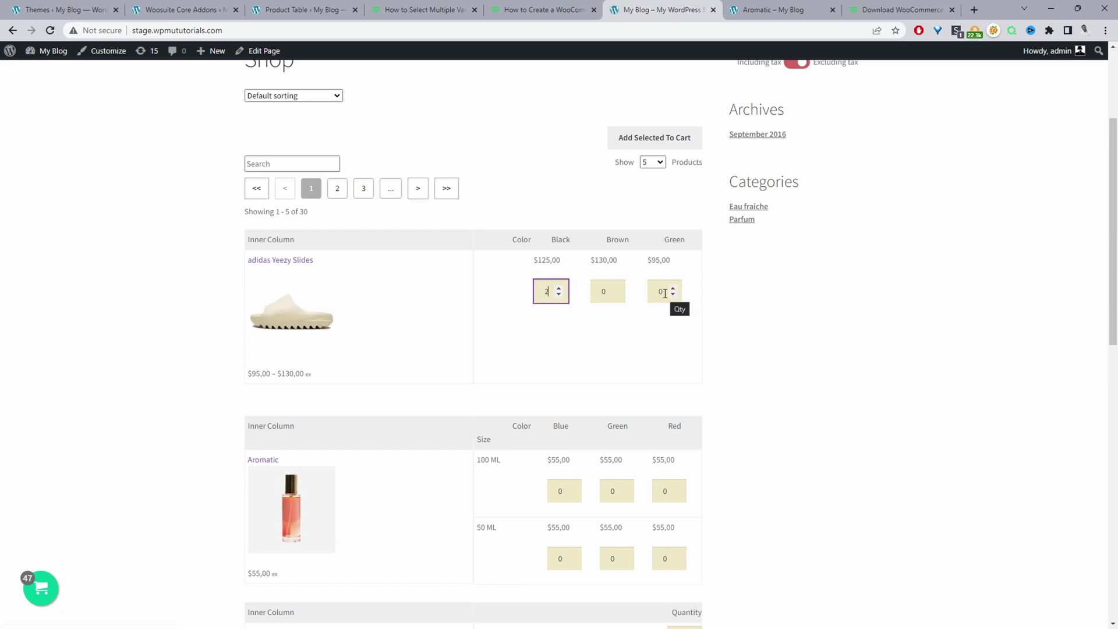
click(660, 293)
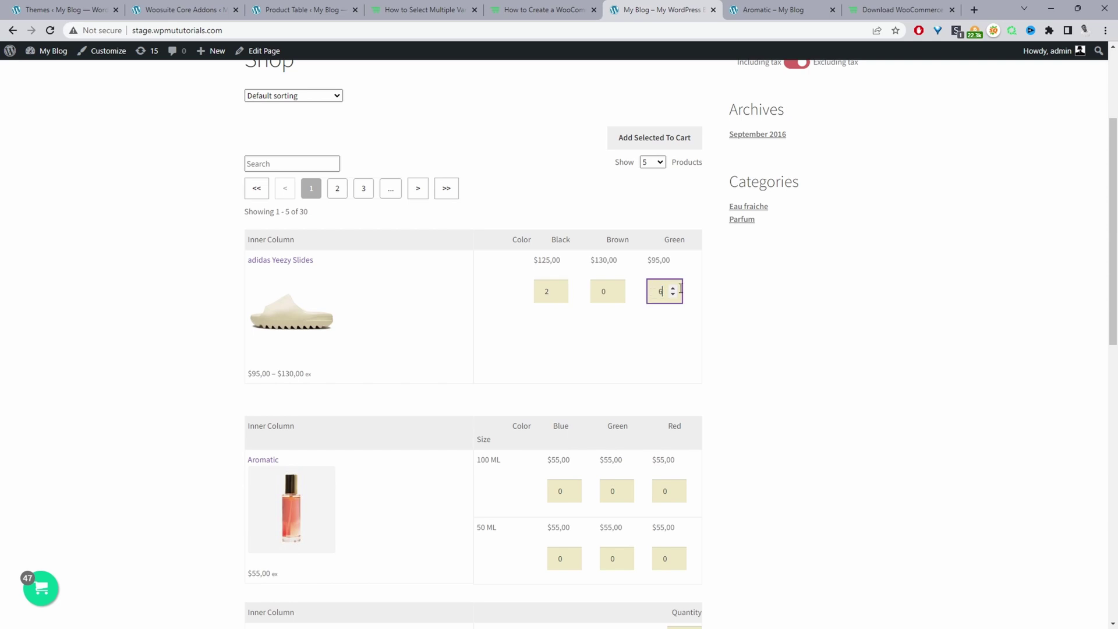
scroll(564, 473, down, 1)
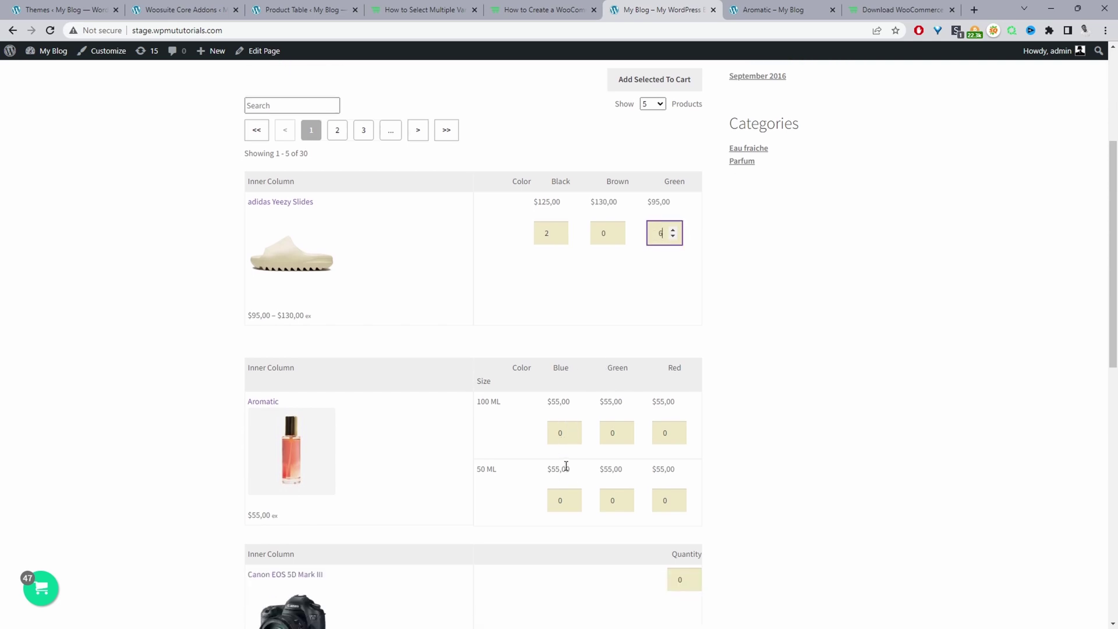
Enter Aromatic quantities (Red 100 ML 3, Green 50 ML 6) and add everything, making 64 items
click(567, 430)
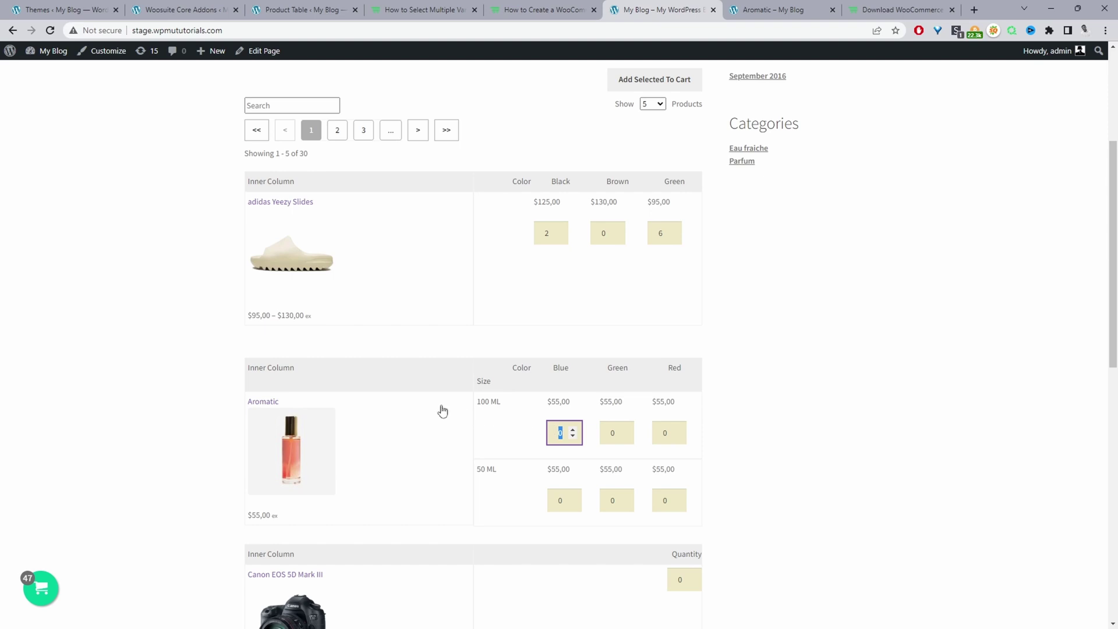
click(667, 434)
text(3)
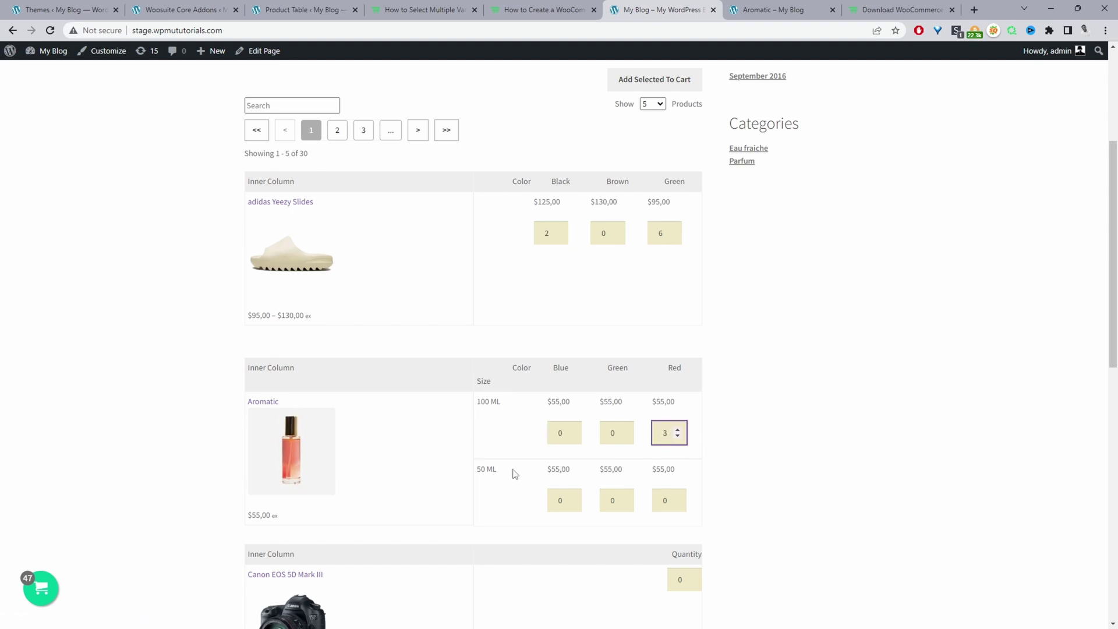
click(620, 501)
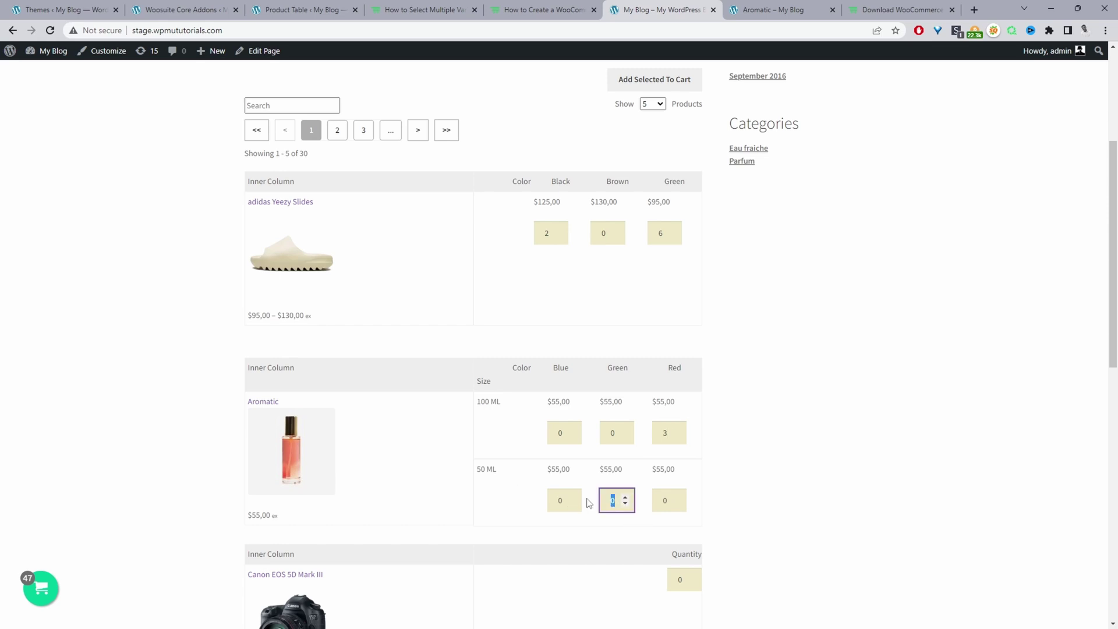
text(6)
scroll(737, 431, up, 2)
click(647, 197)
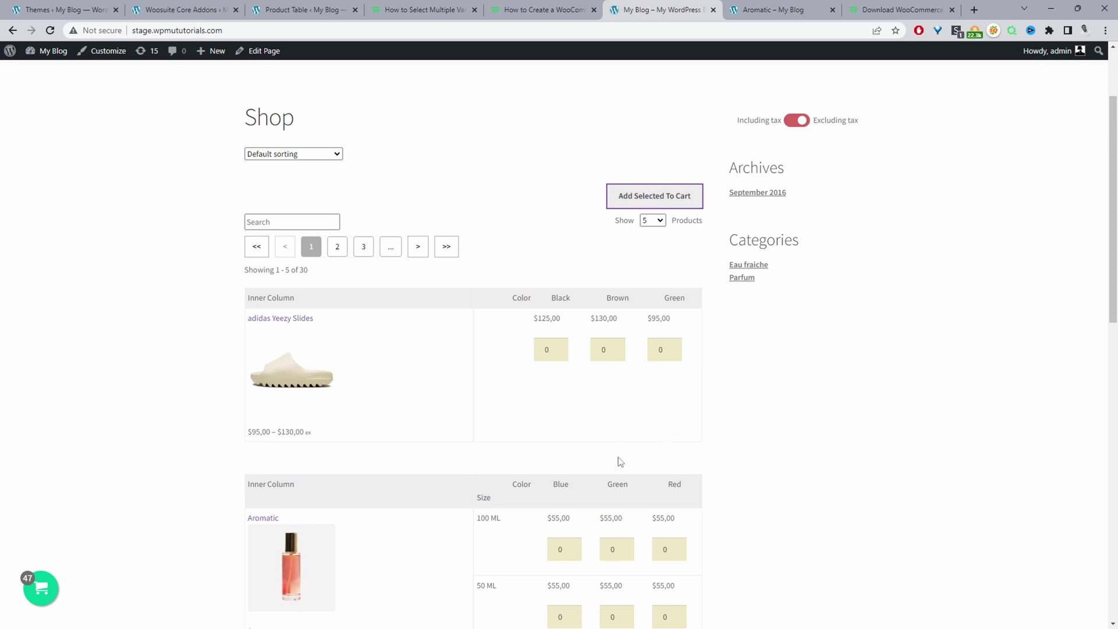
scroll(622, 454, up, 2)
mouse_move(787, 155)
scroll(826, 222, down, 5)
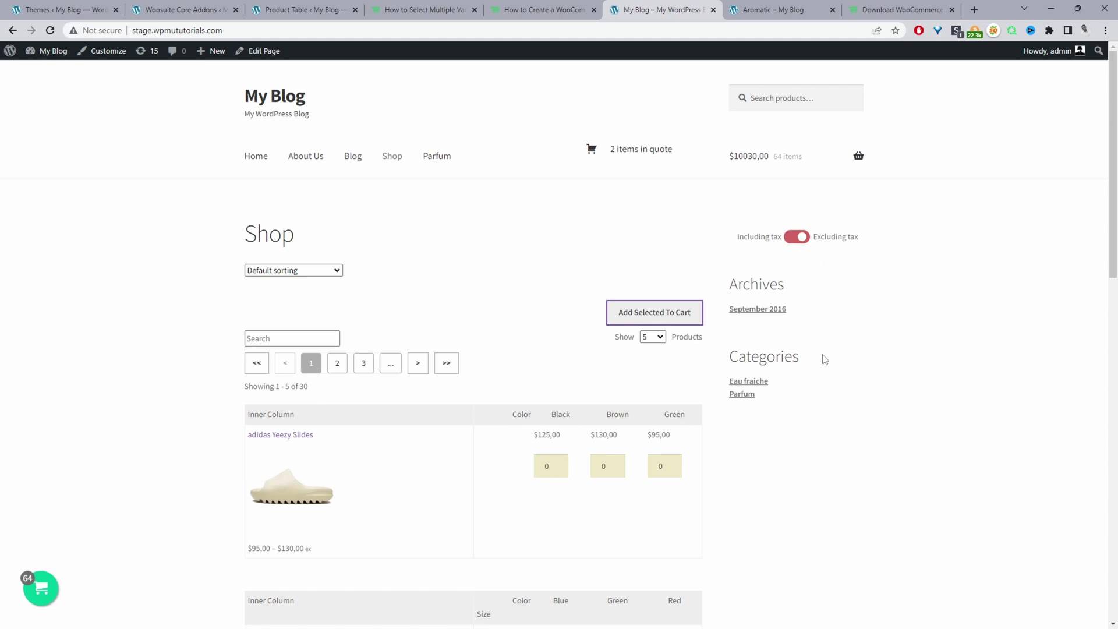
Switch from the storefront to the WordPress admin Dashboard and find the Woosuite sidebar menu
click(891, 9)
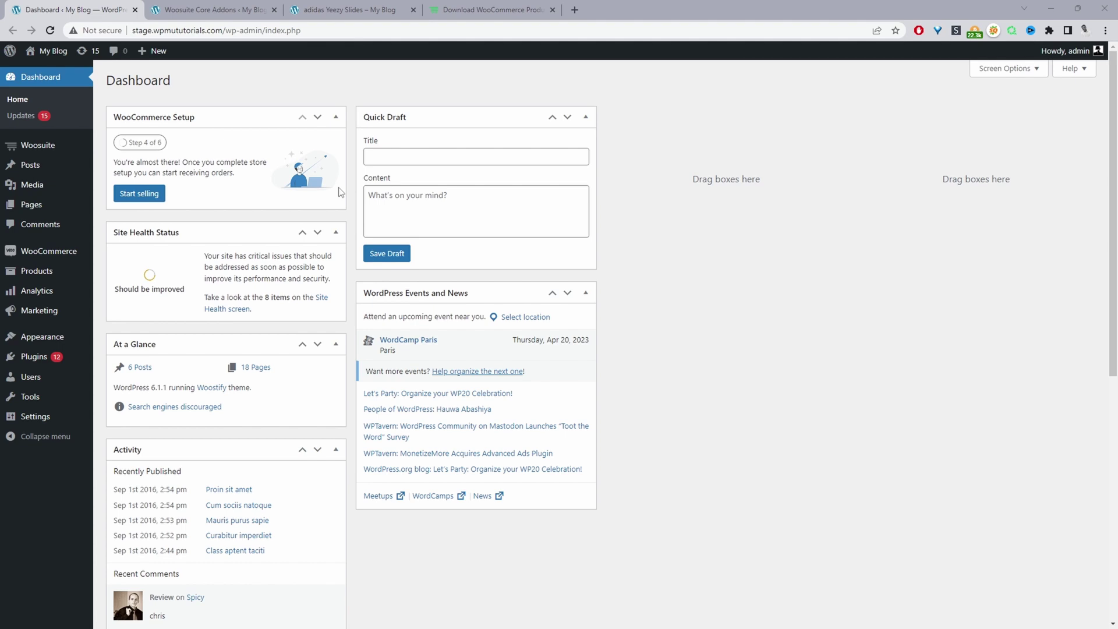
mouse_move(45, 362)
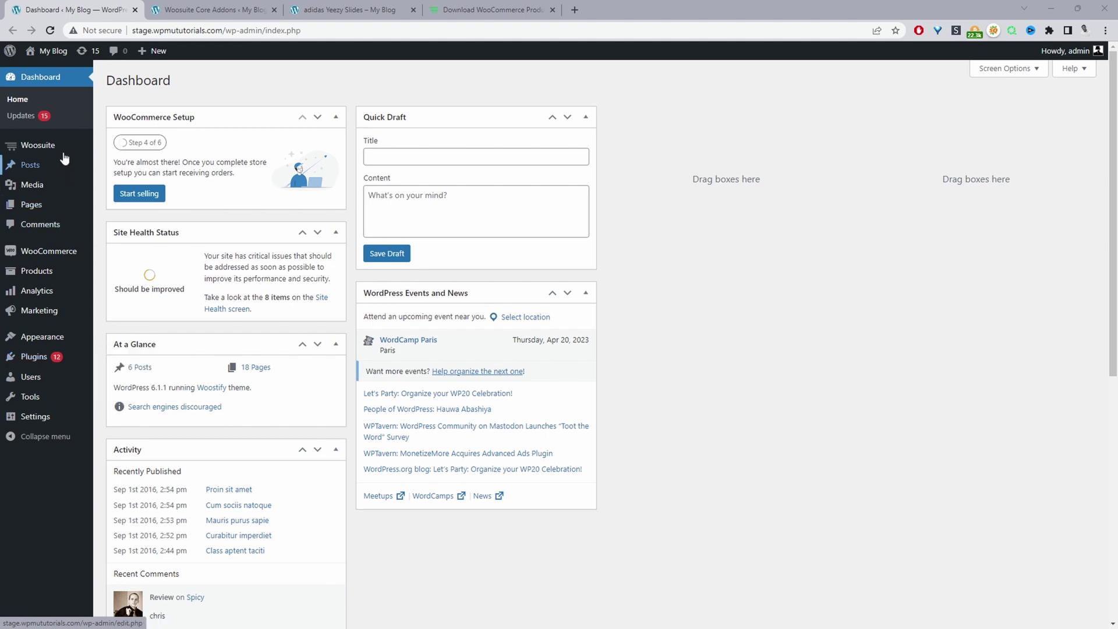
mouse_move(66, 150)
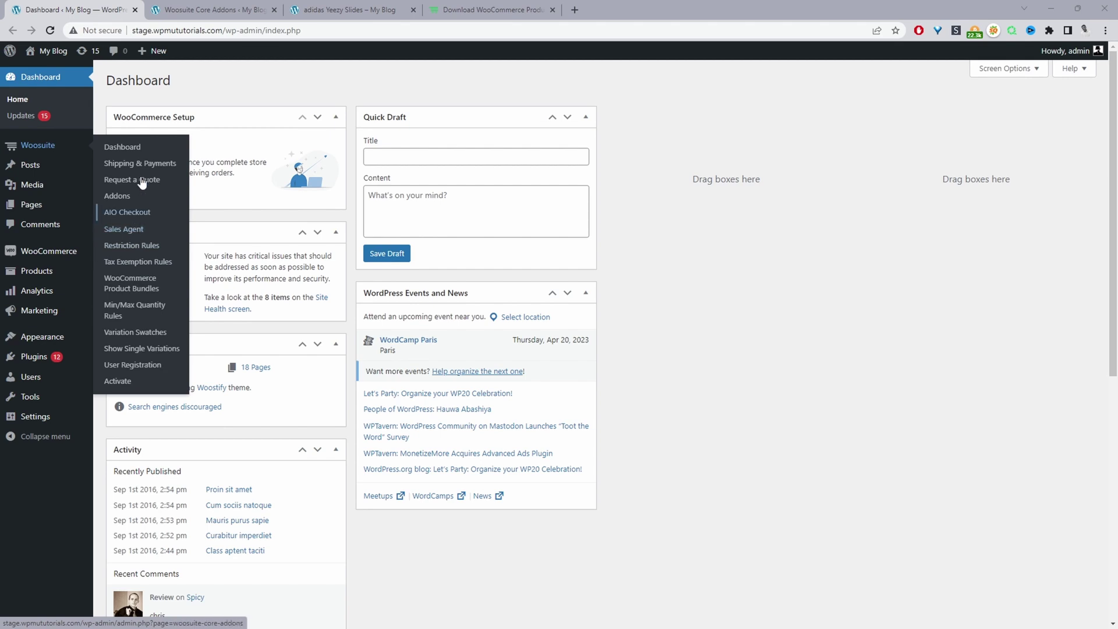
Open the Product Table addon's Manage settings from the Woosuite Core Addons page
click(187, 9)
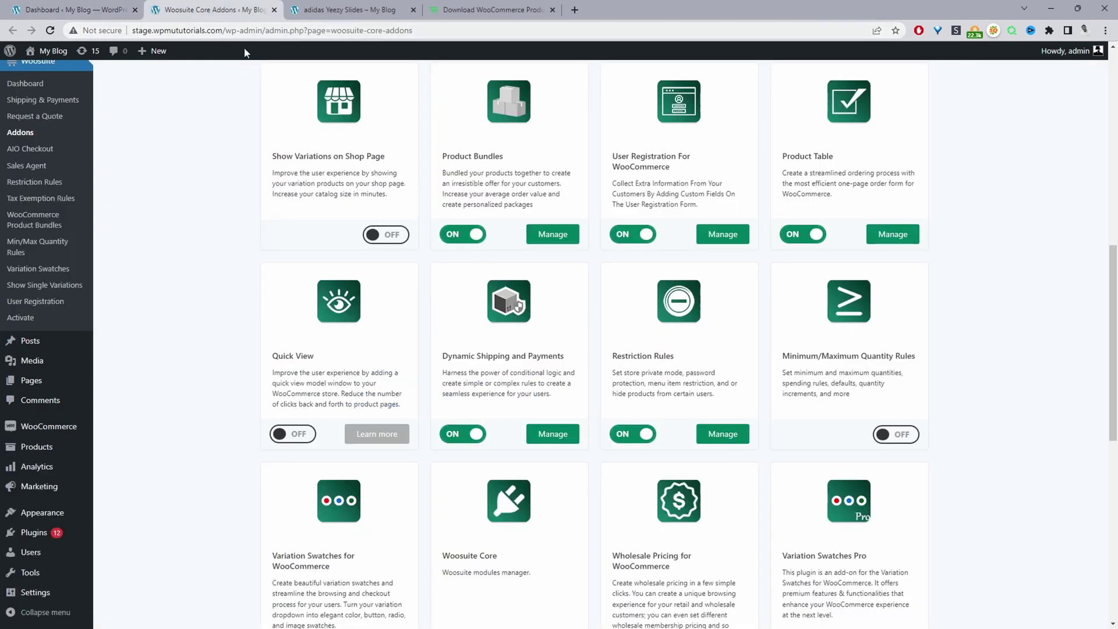
scroll(177, 232, up, 5)
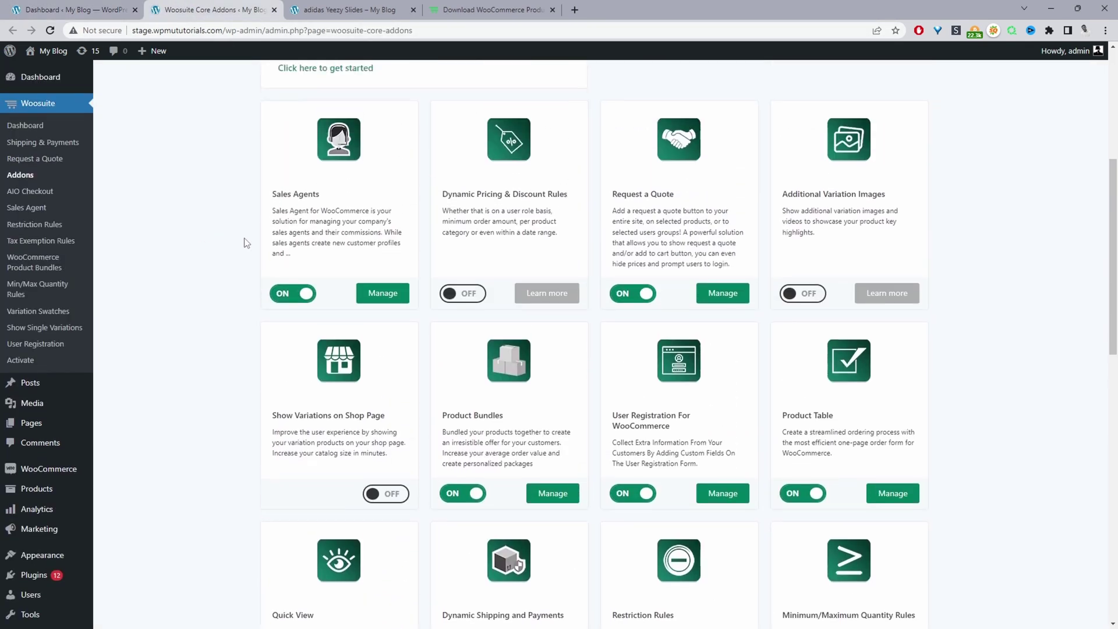
scroll(761, 404, down, 2)
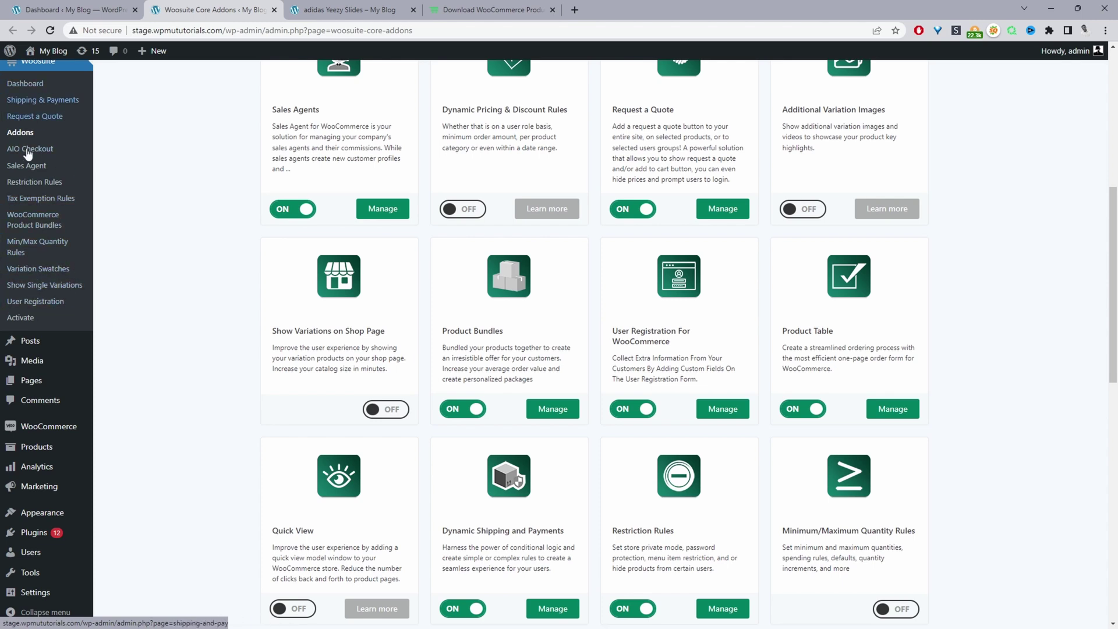
scroll(111, 146, up, 1)
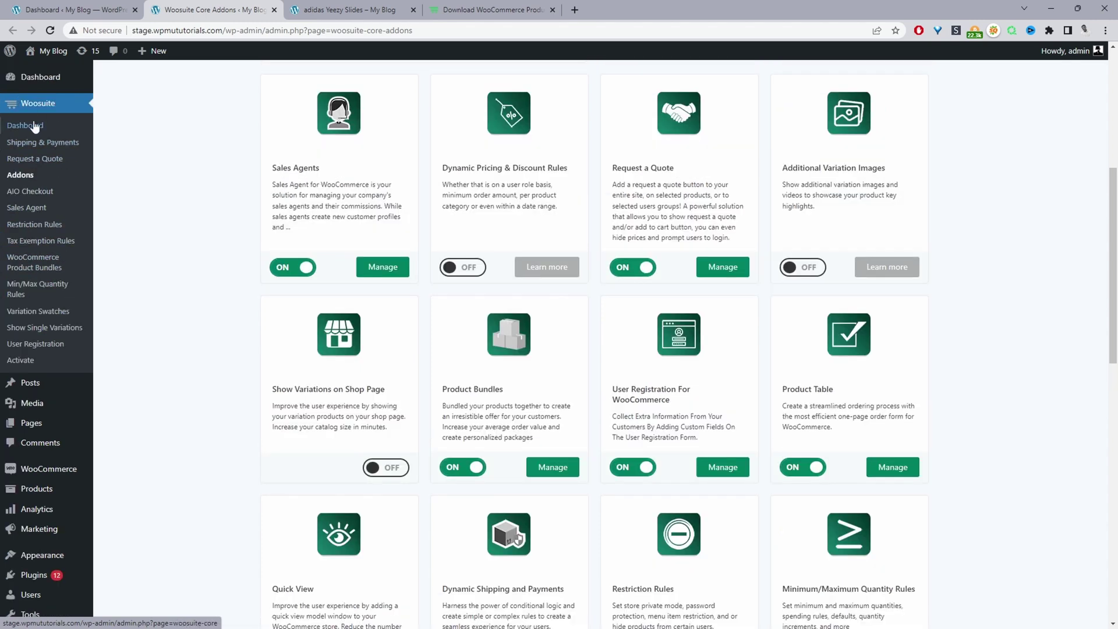
ctrl+click(891, 466)
click(384, 10)
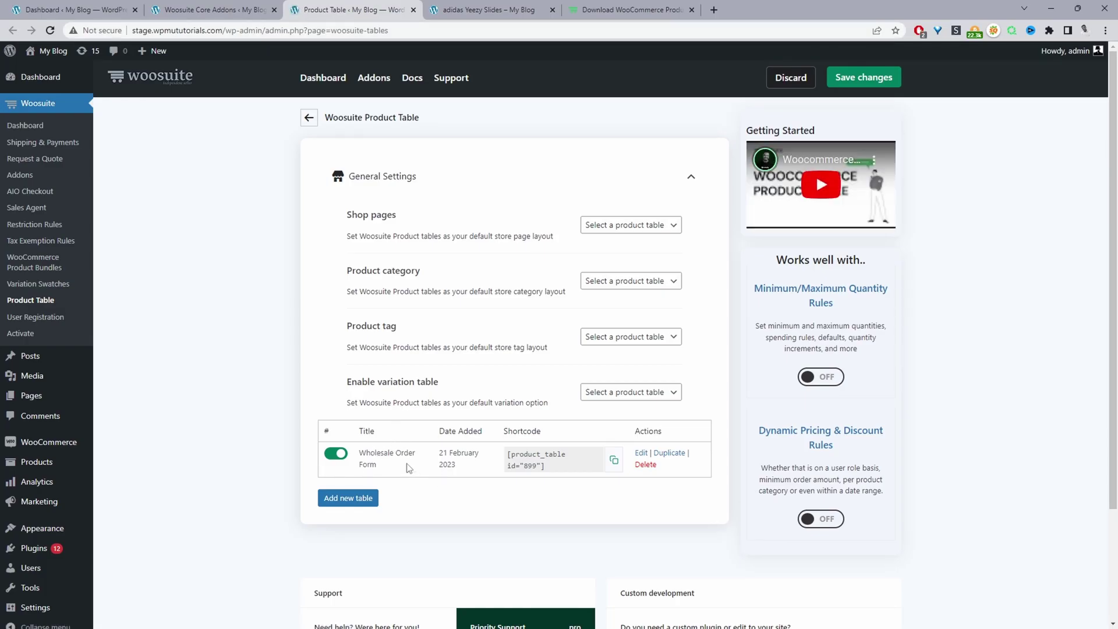
Disable Wholesale Order Form, add a table titled 'variation table', and expand Order Form Information
click(340, 458)
click(339, 503)
click(598, 223)
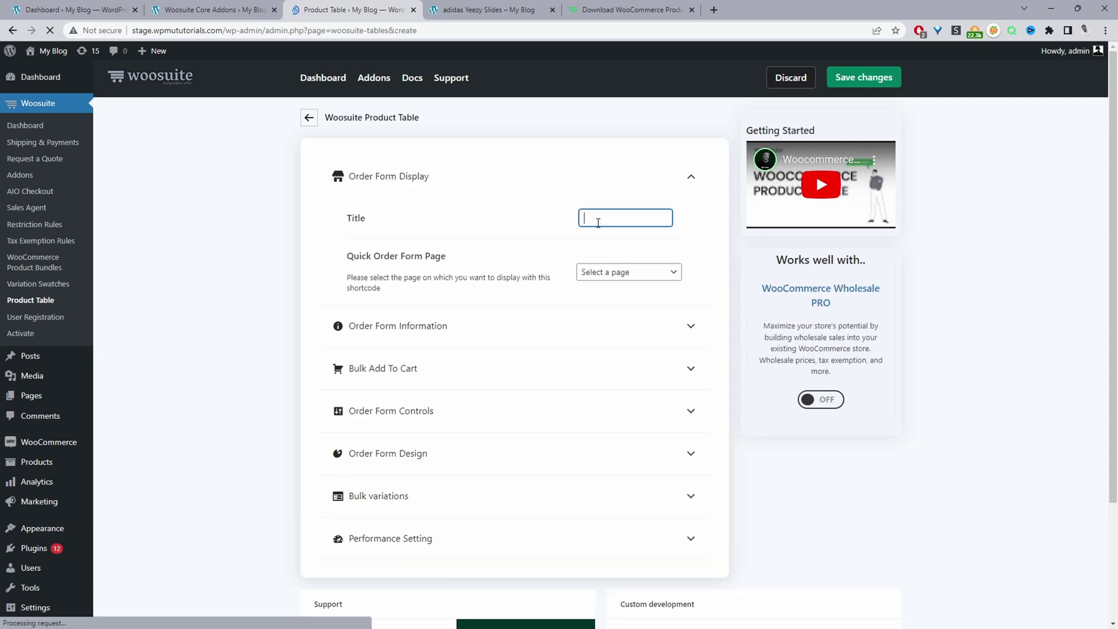
click(598, 223)
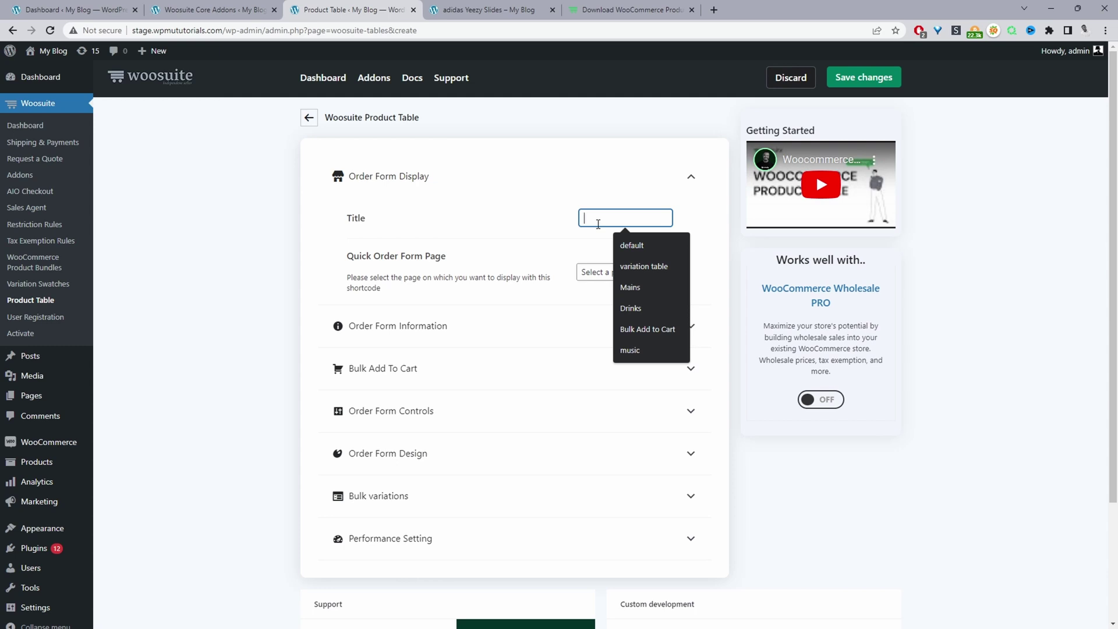
click(621, 266)
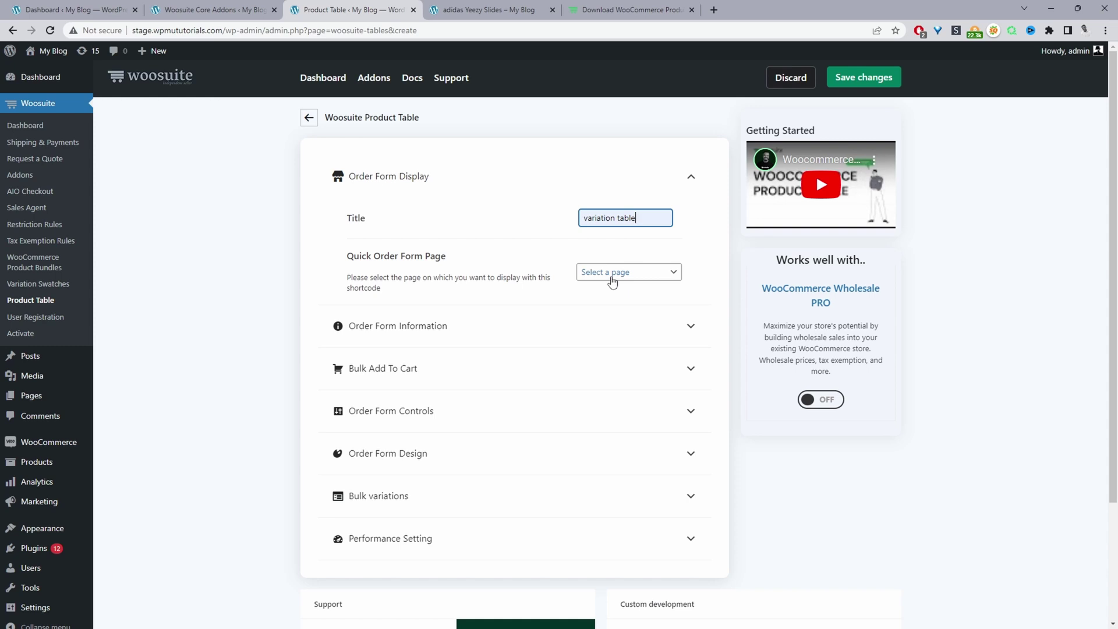
click(398, 326)
scroll(449, 237, down, 2)
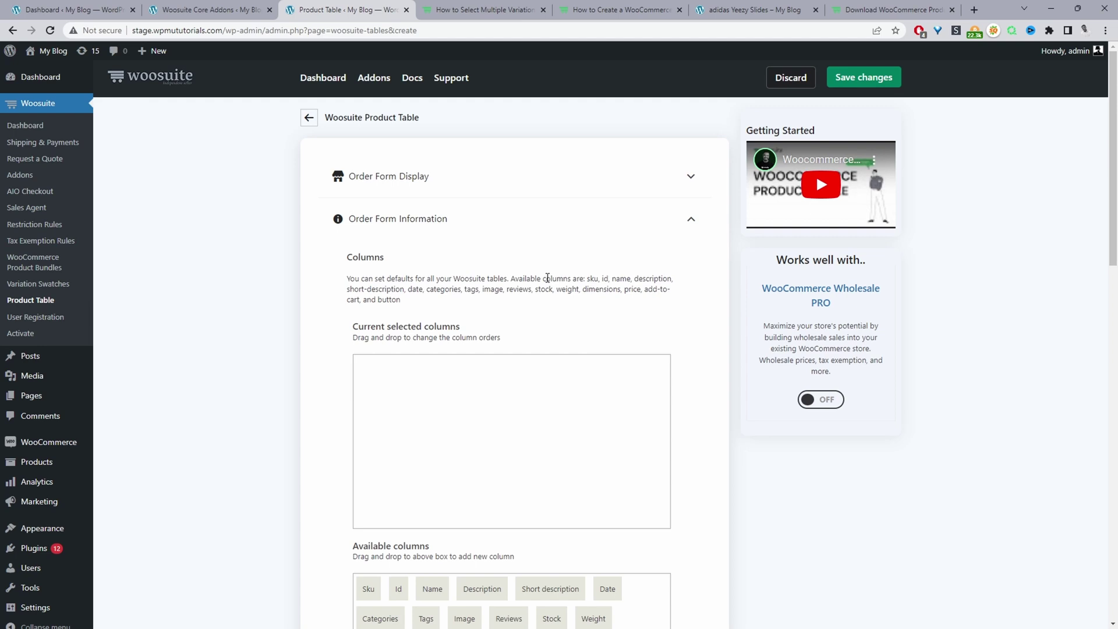
Compare the multiple-variations and price-matrix articles, ending on the sample hoodie Shop table
click(455, 7)
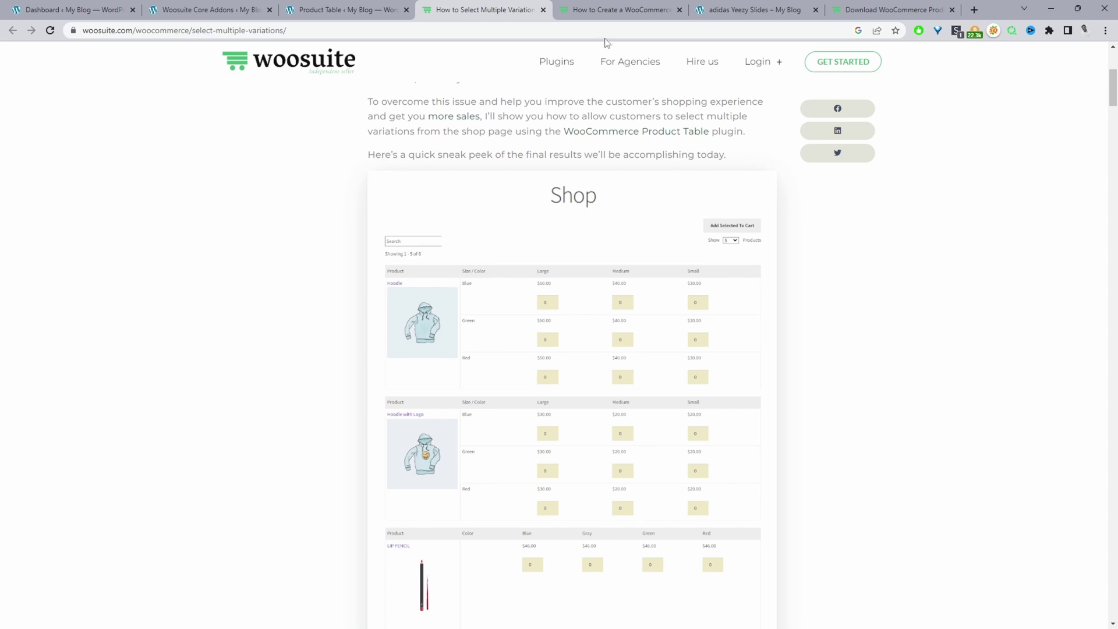
click(614, 10)
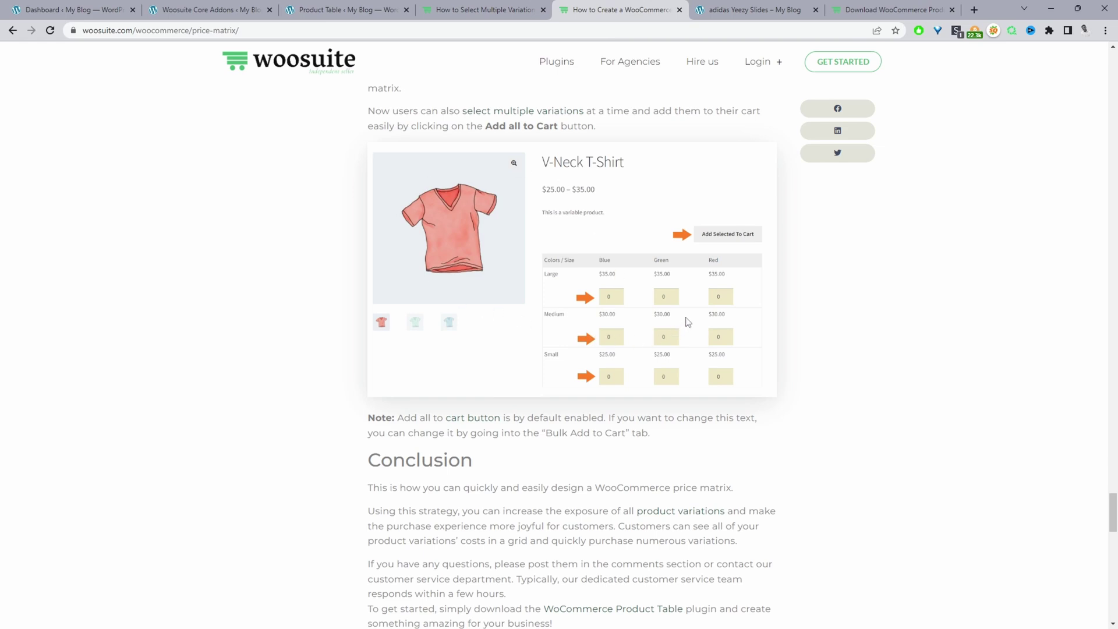
click(490, 10)
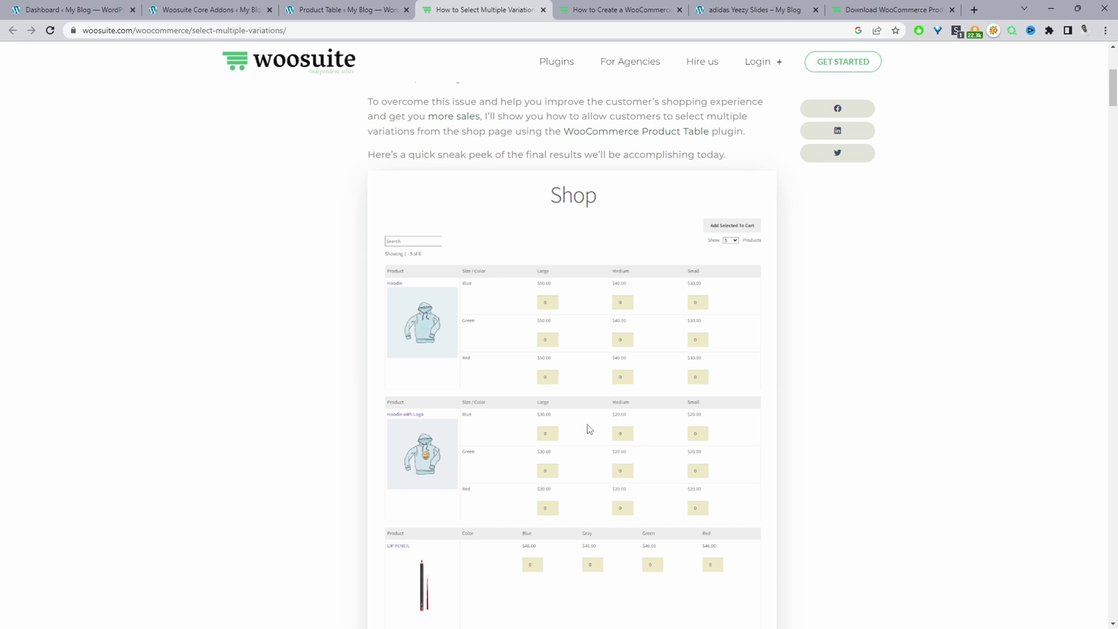
Add an Inner Column to the selected columns and label it 'Product'
click(367, 11)
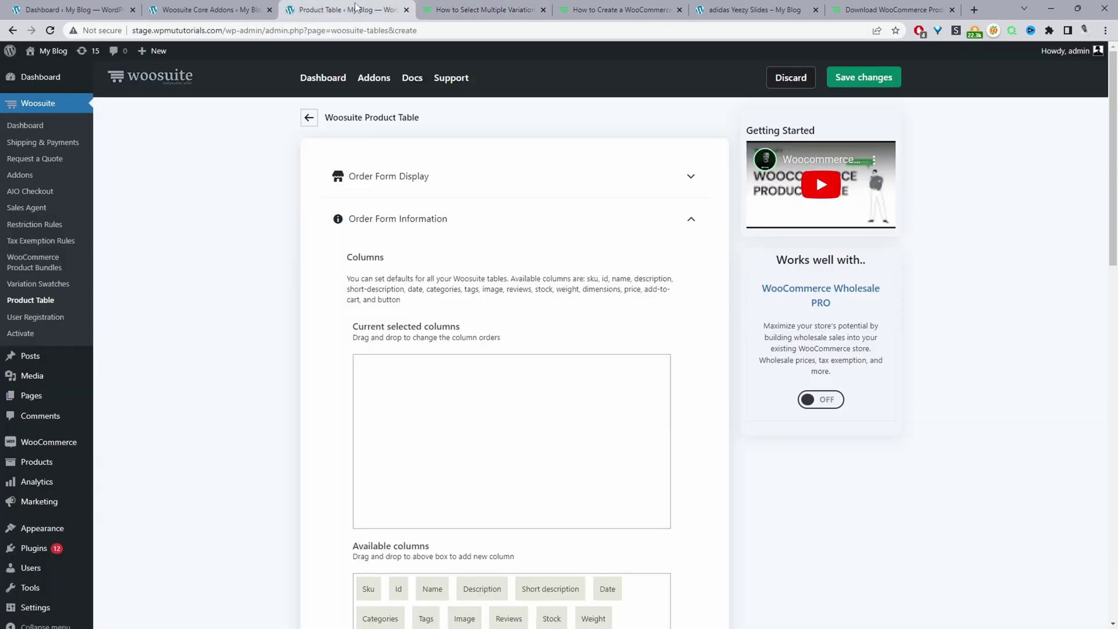
scroll(466, 297, down, 1)
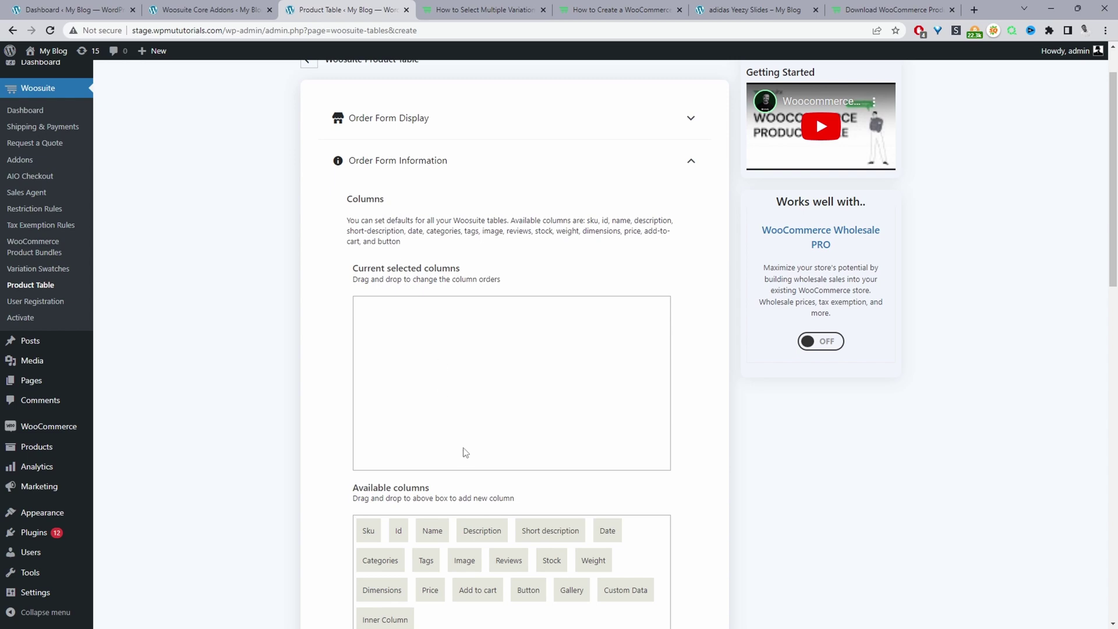
scroll(463, 466, down, 2)
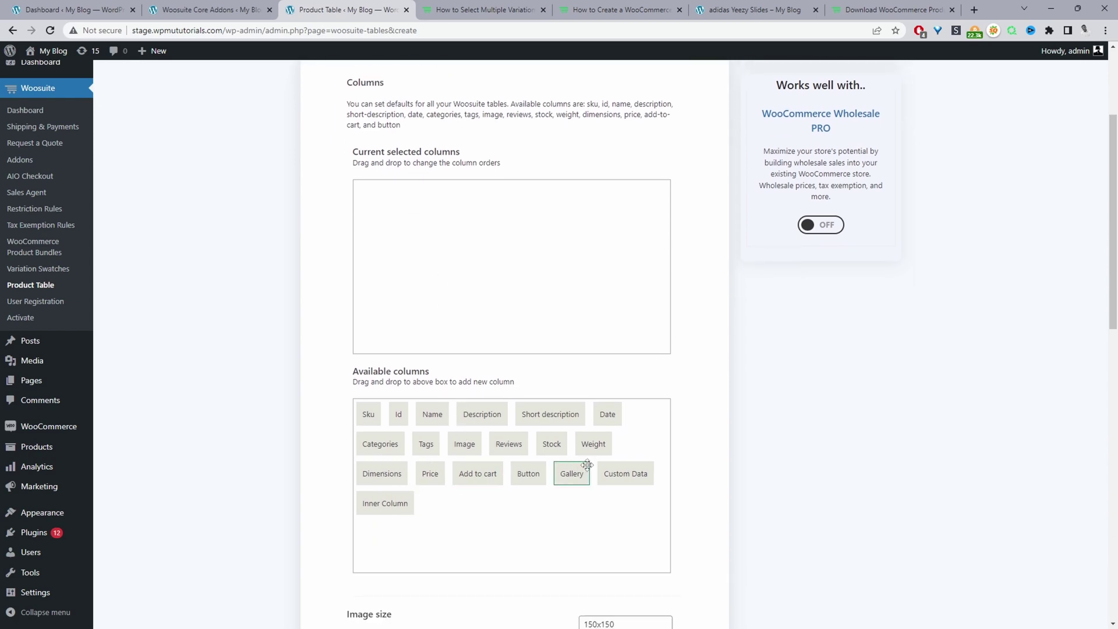
drag(390, 502, 417, 242)
click(379, 197)
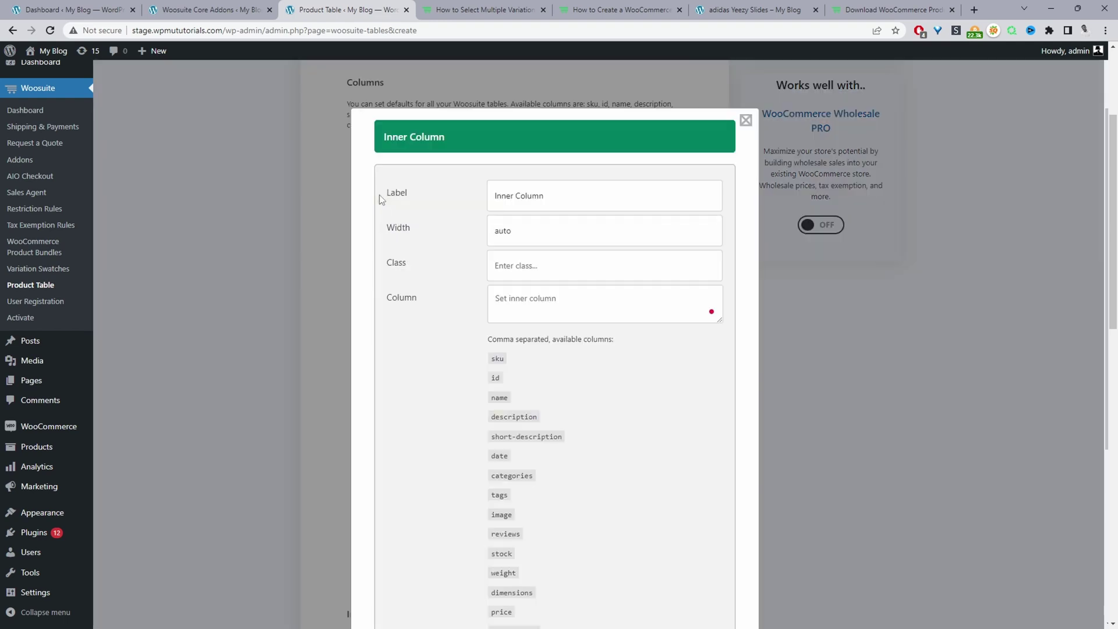
drag(561, 205, 494, 189)
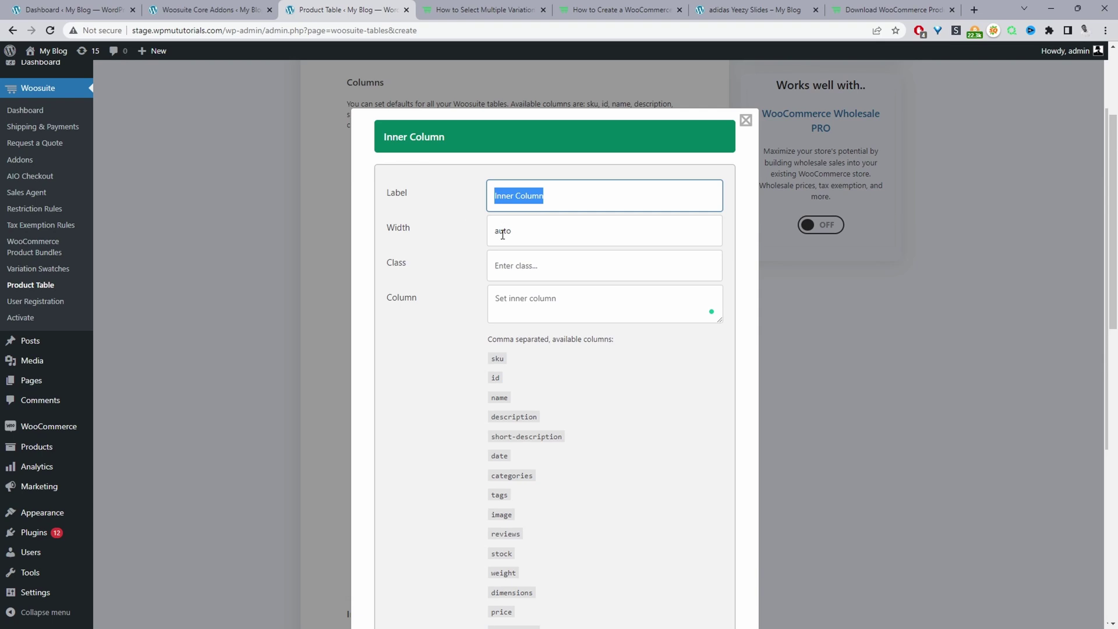
text(P)
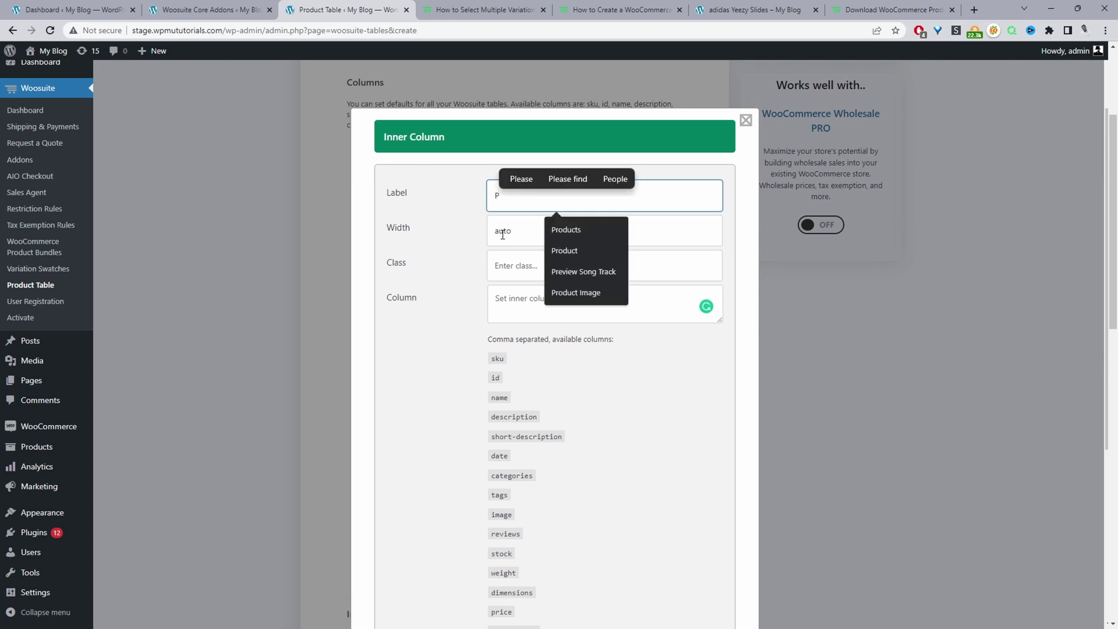
text(oduct)
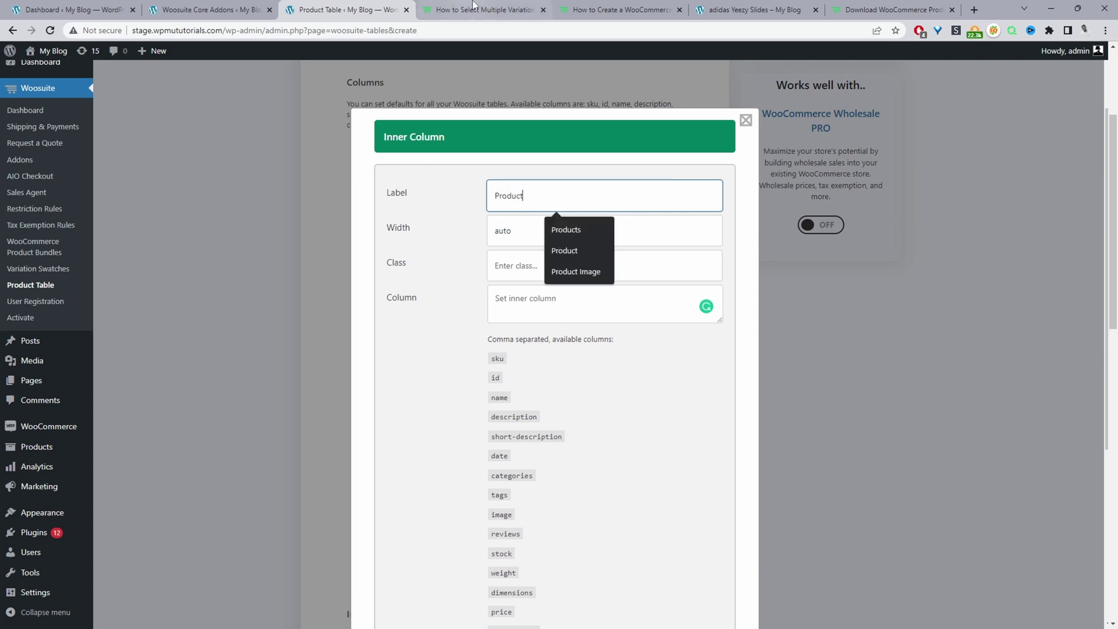
click(475, 10)
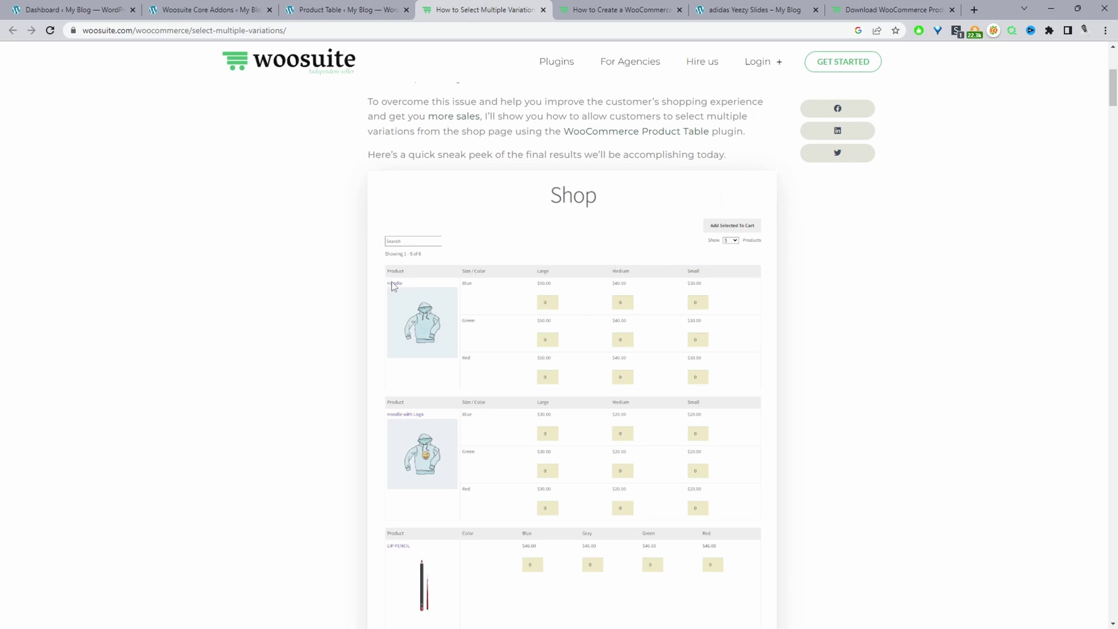
click(342, 13)
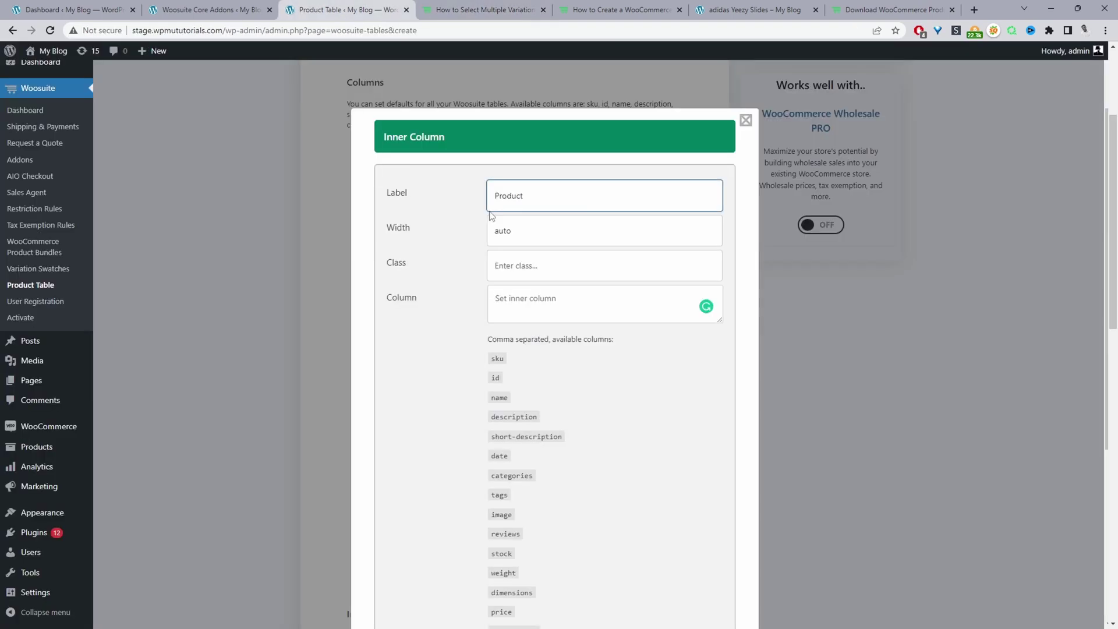
Set the Product inner column's columns to name, image, price and update it
click(505, 315)
scroll(431, 310, down, 4)
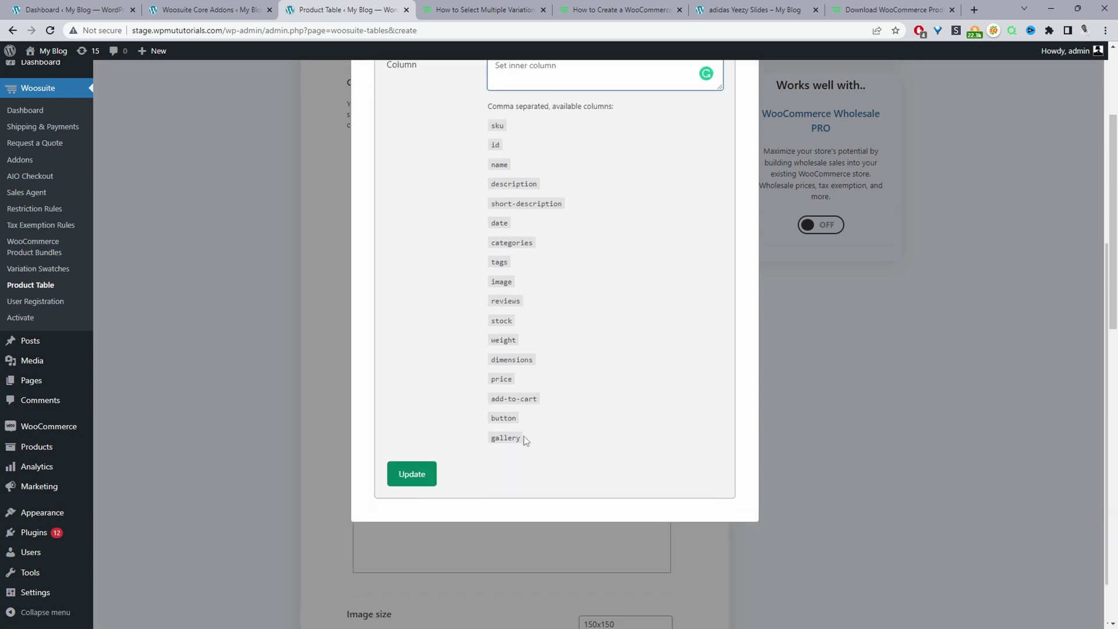
drag(530, 449, 495, 282)
scroll(491, 303, up, 2)
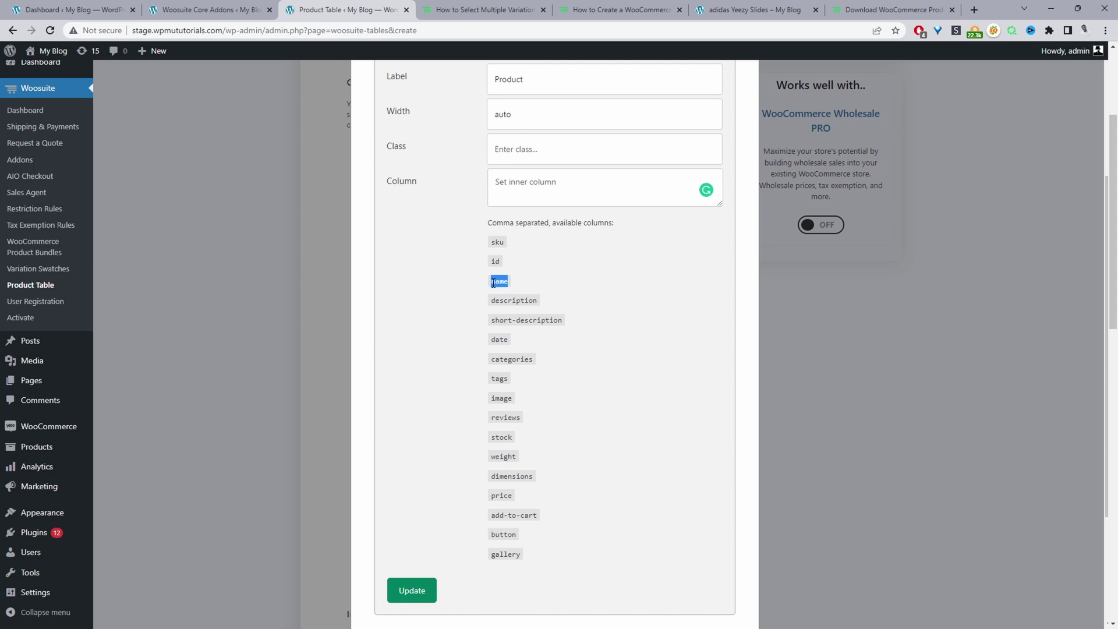
click(554, 186)
text(name)
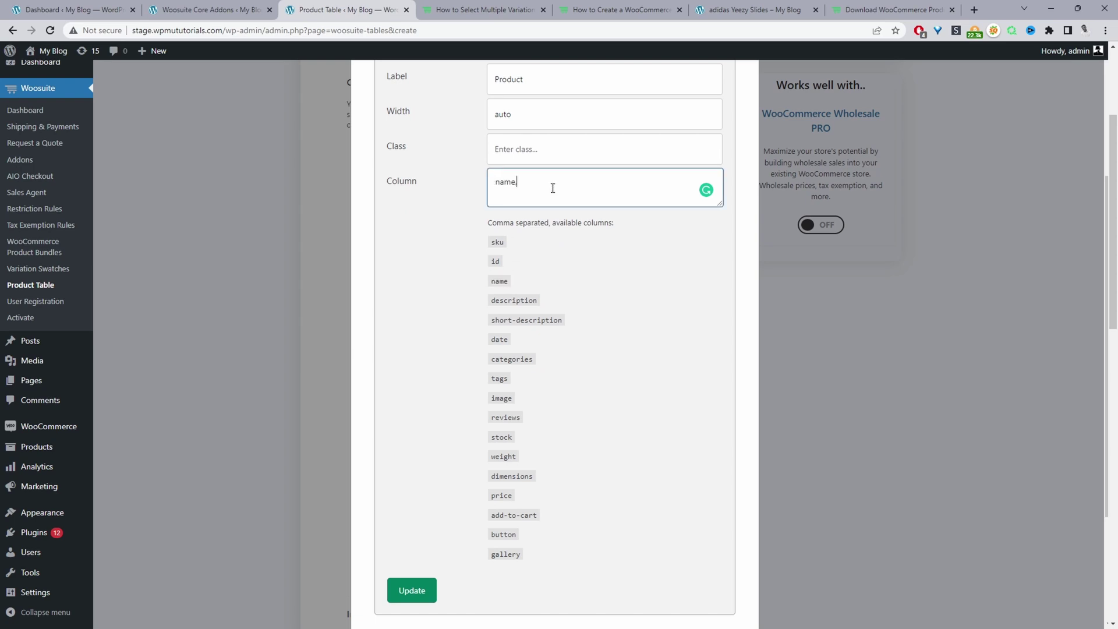
double_click(501, 399)
key(ctrl+c)
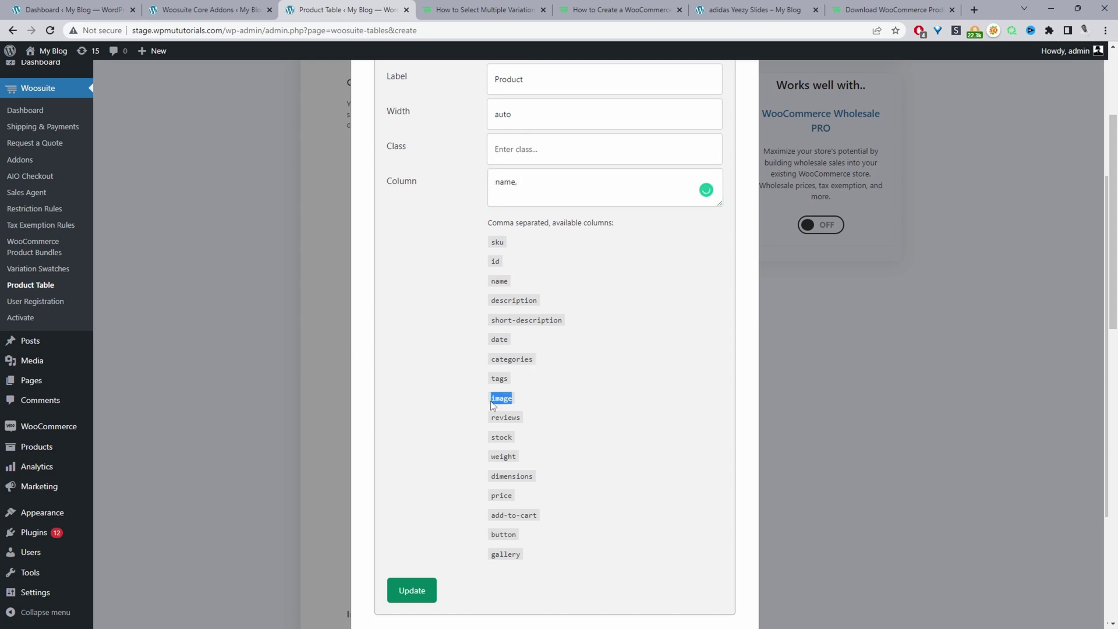
click(535, 200)
key(ctrl+v)
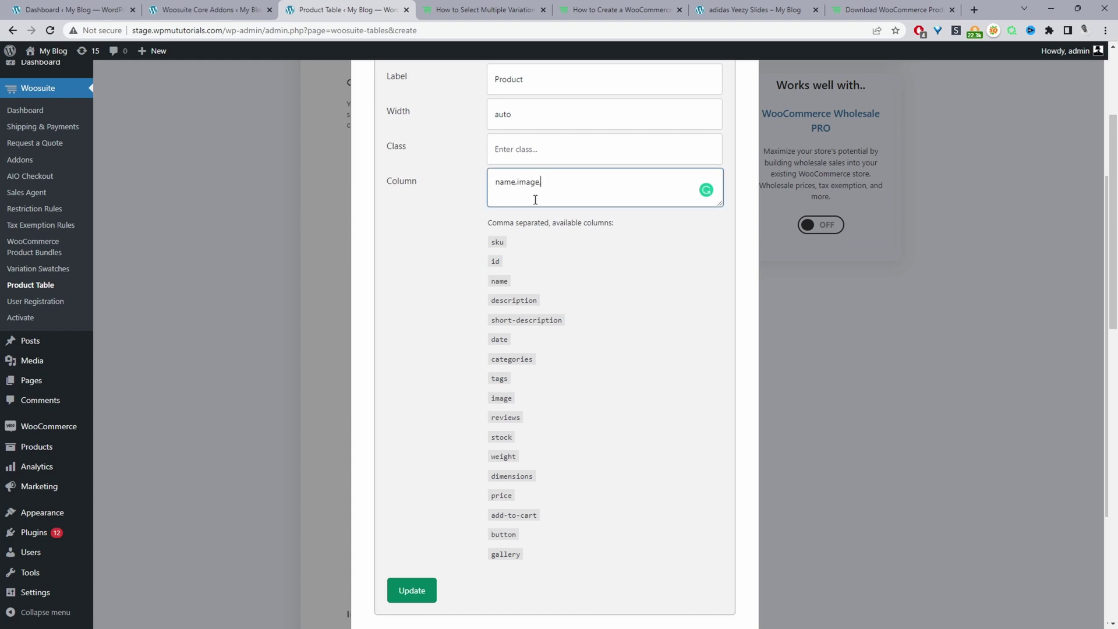
text(,)
drag(522, 500, 477, 506)
click(601, 194)
text(price)
mouse_move(517, 187)
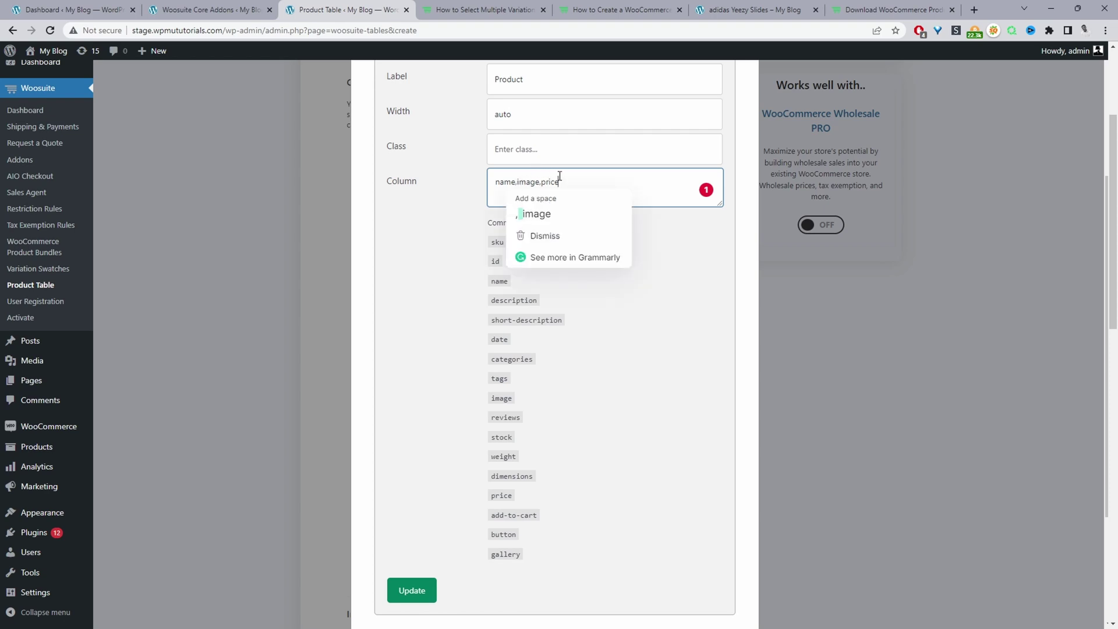
click(432, 599)
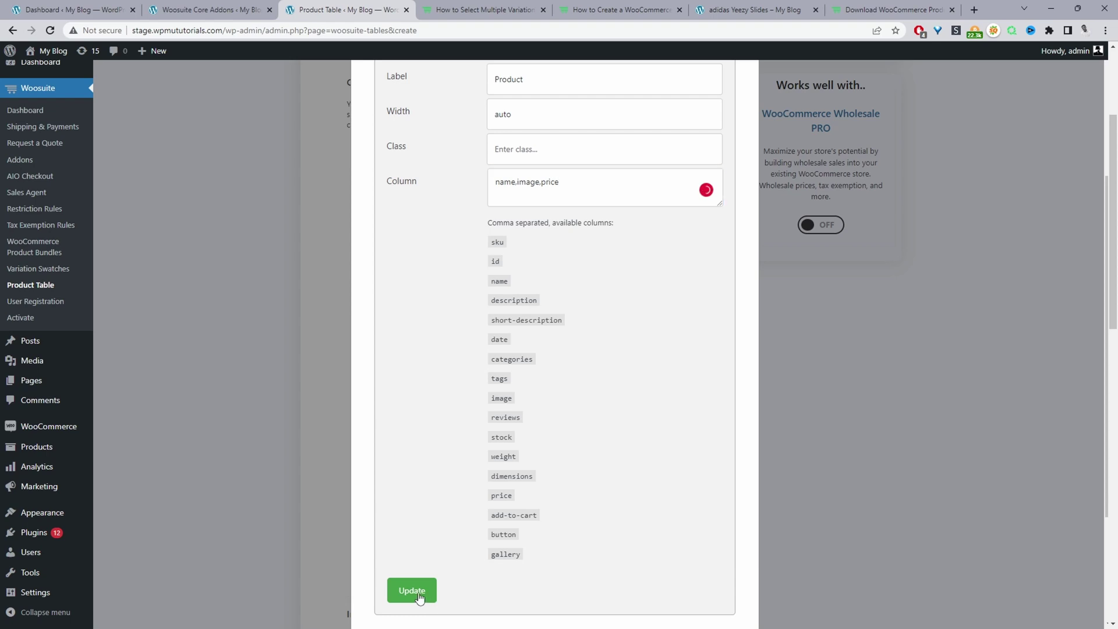
scroll(539, 477, up, 4)
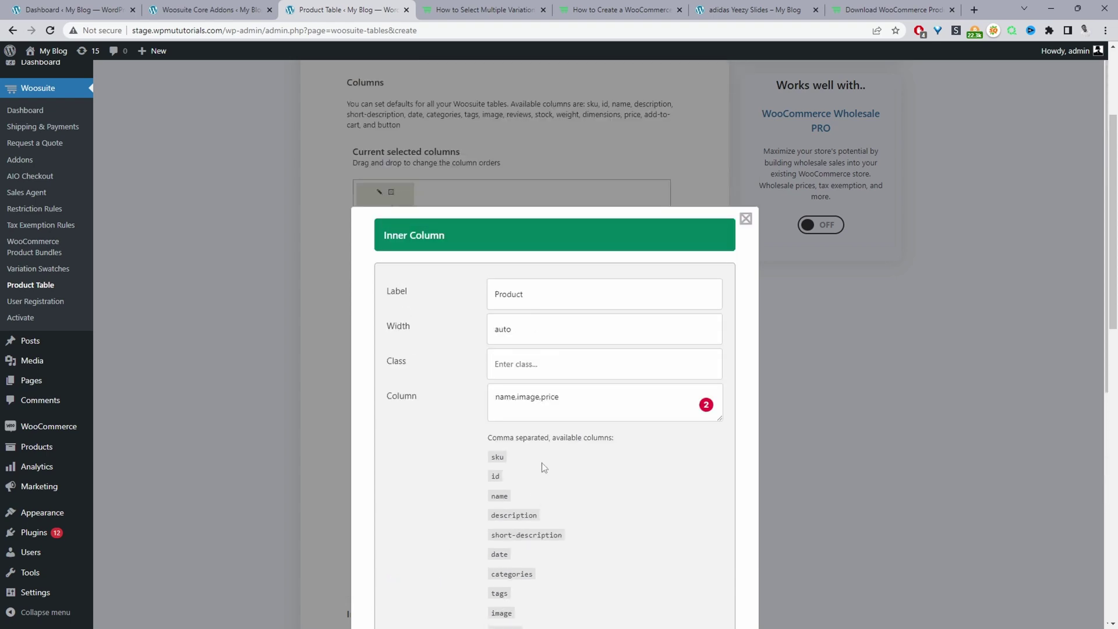
Add the Add to cart column after Product, keeping the 150x150 image size
click(746, 218)
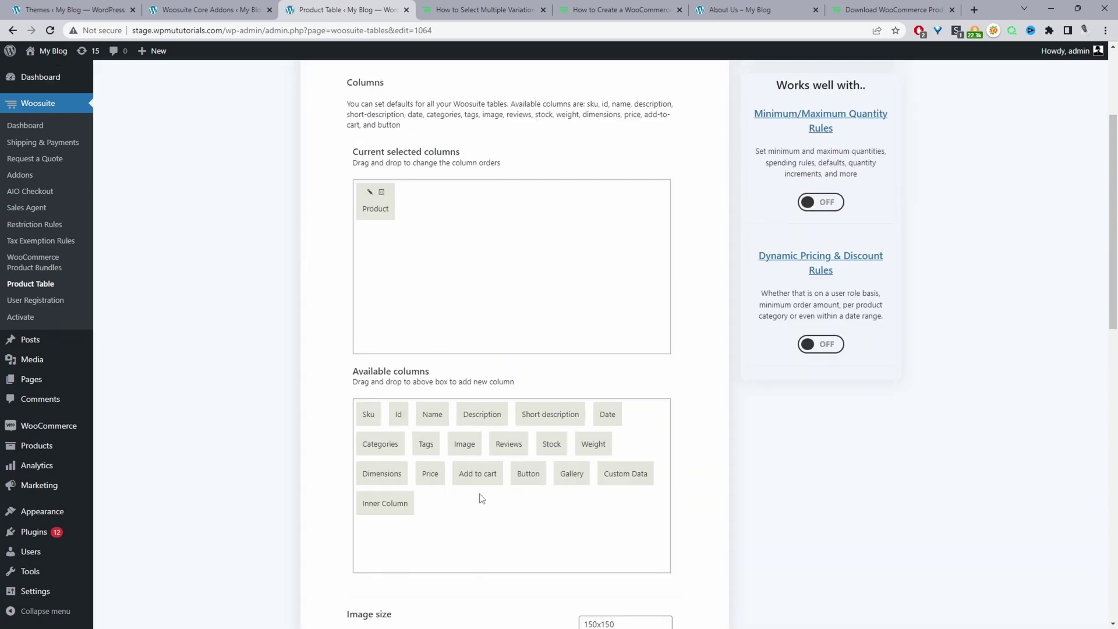
drag(479, 481, 489, 245)
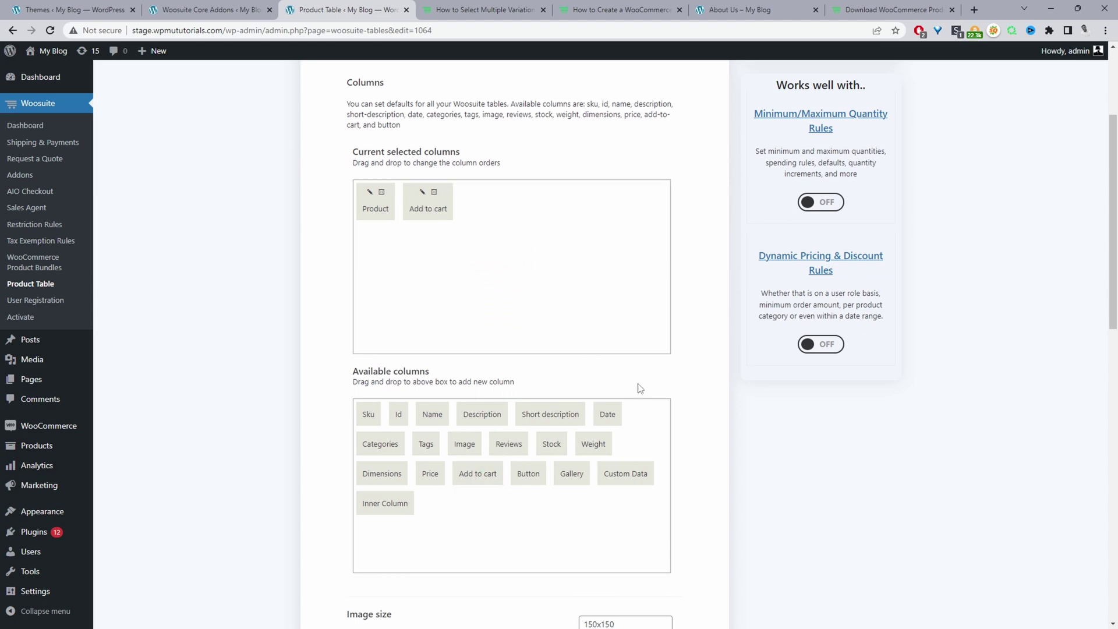
scroll(635, 406, down, 7)
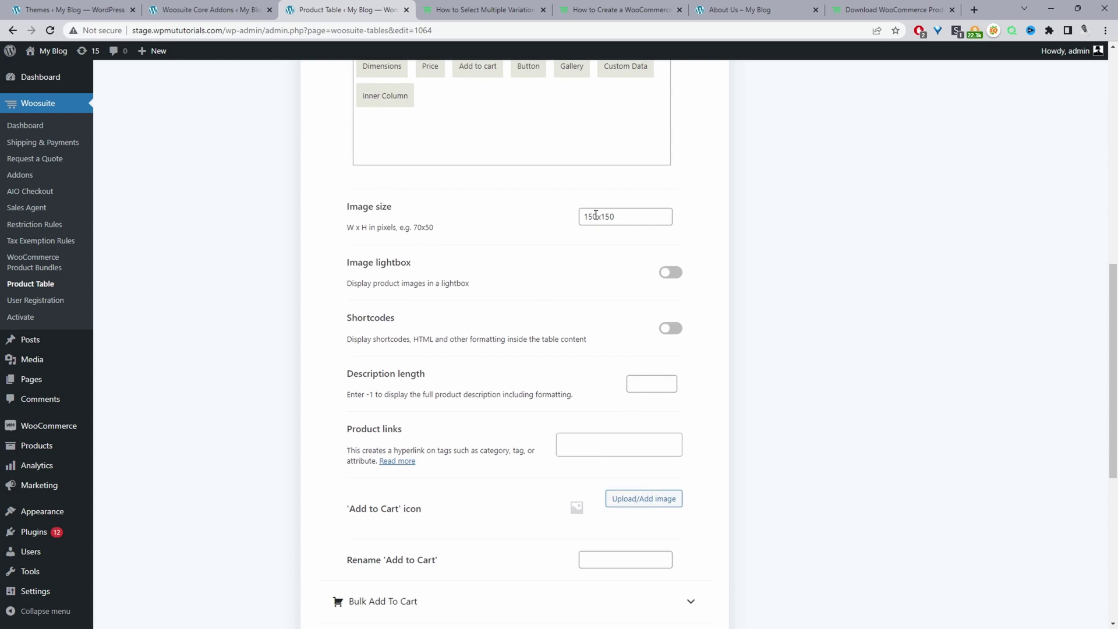
drag(593, 216, 657, 210)
scroll(553, 314, down, 1)
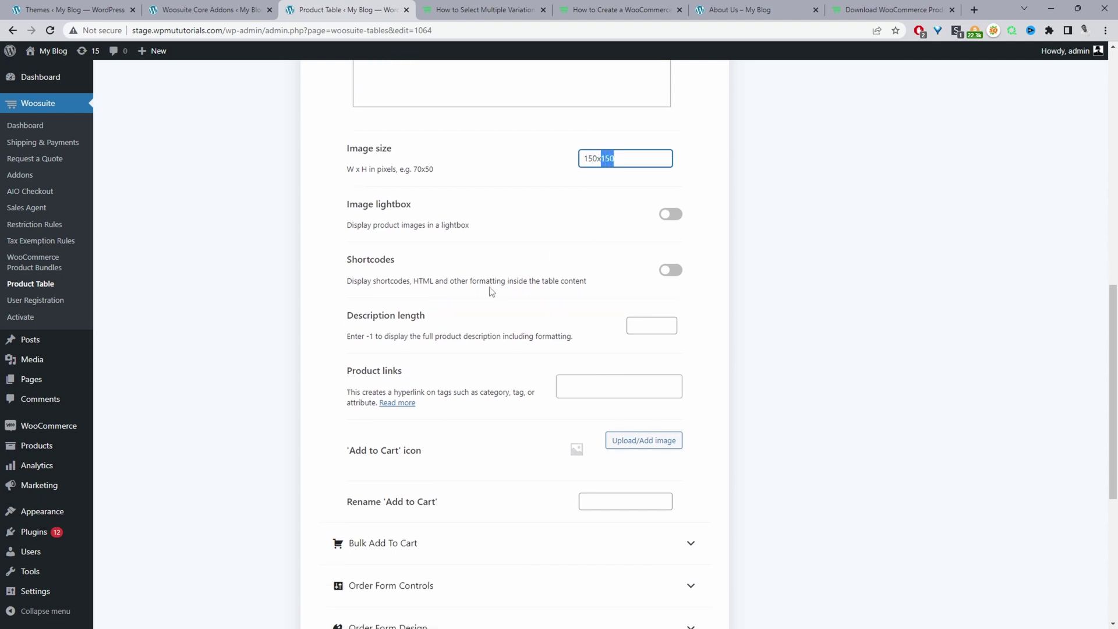
scroll(582, 332, down, 5)
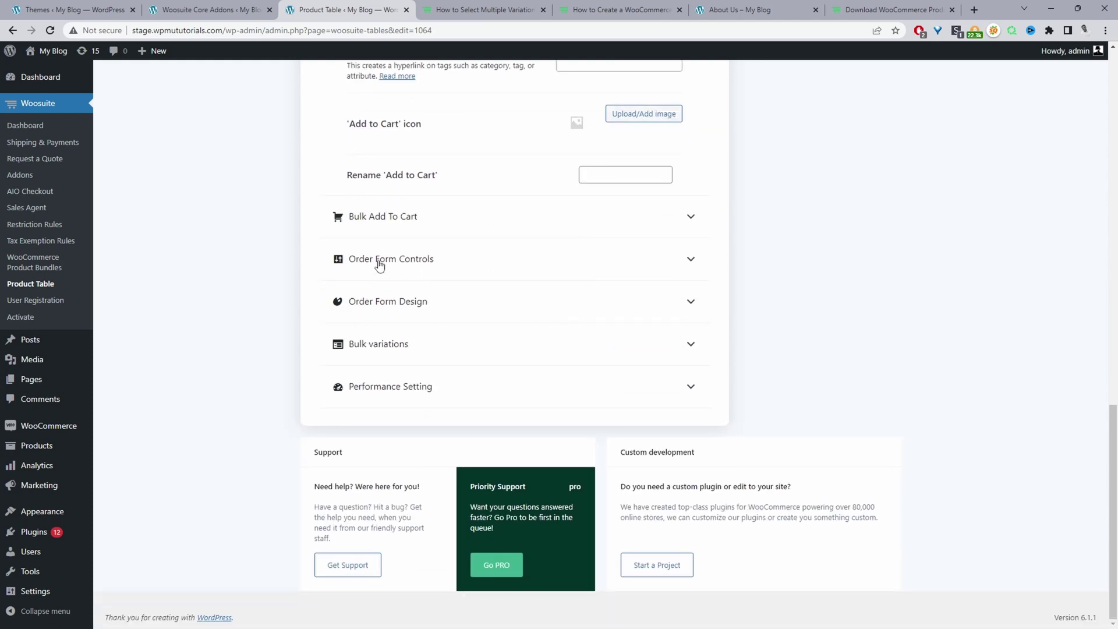
Expand Order Form Controls and review its page length, search, totals and pagination options
click(379, 261)
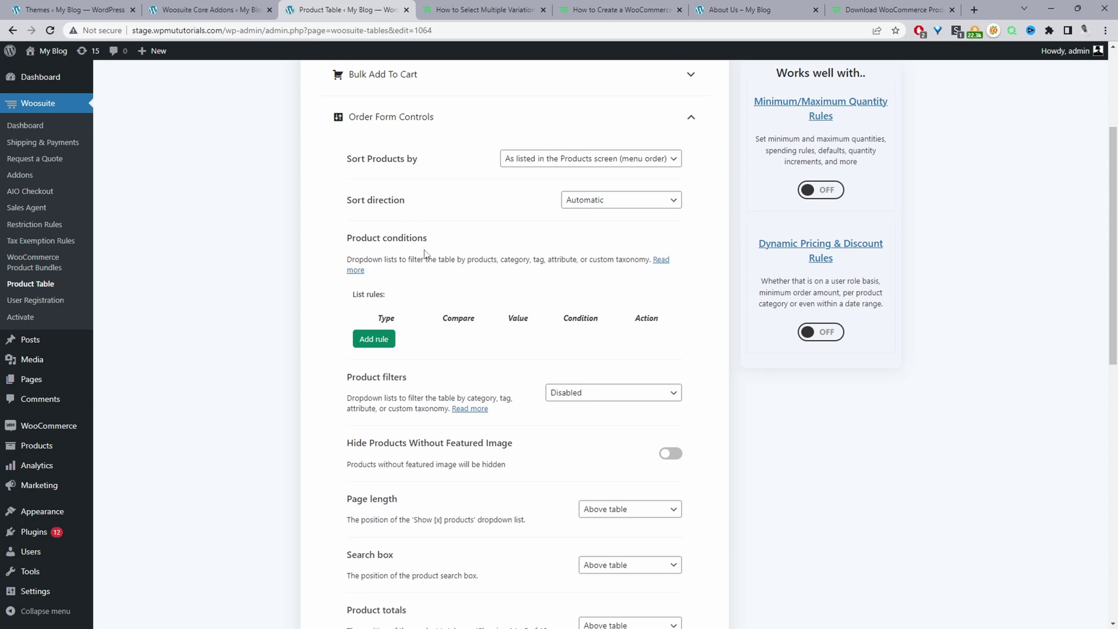
scroll(571, 311, down, 5)
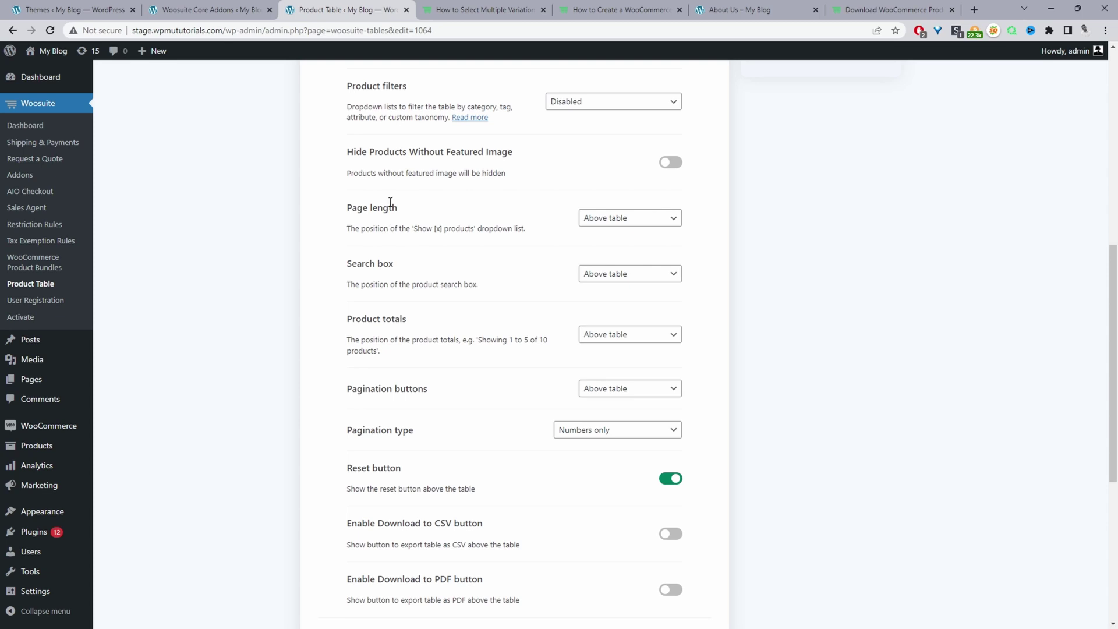
scroll(406, 338, down, 2)
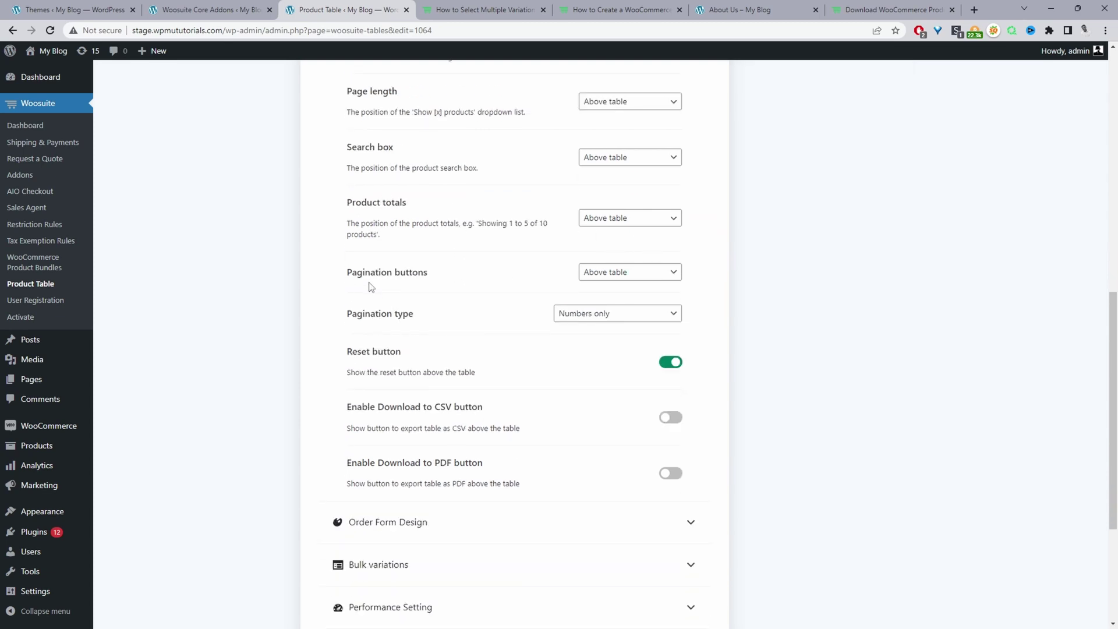
scroll(670, 355, down, 2)
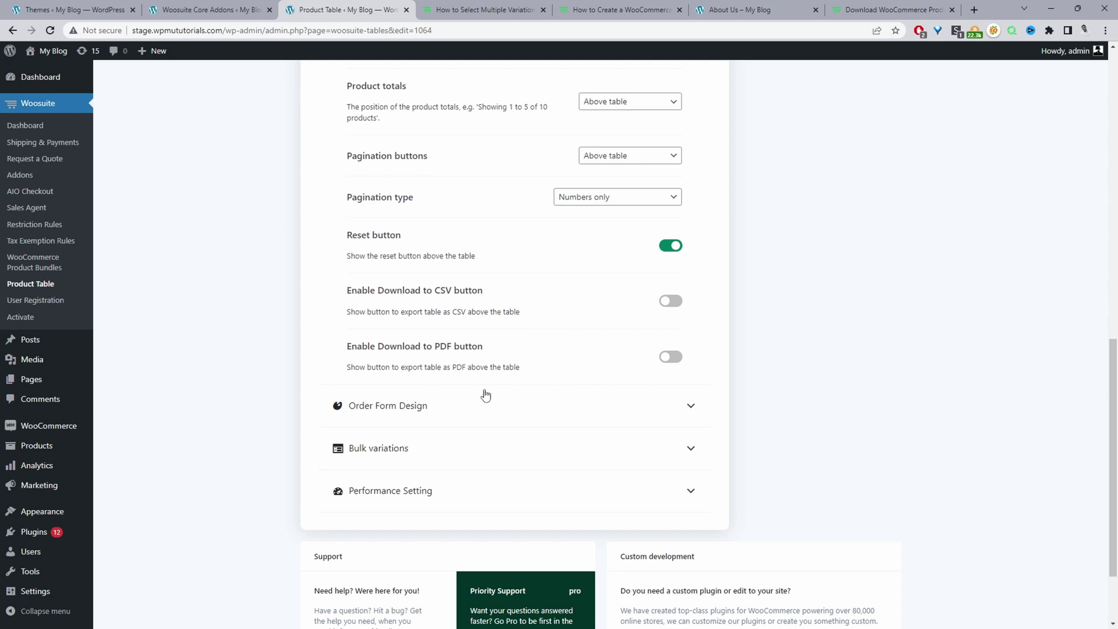
scroll(484, 392, down, 2)
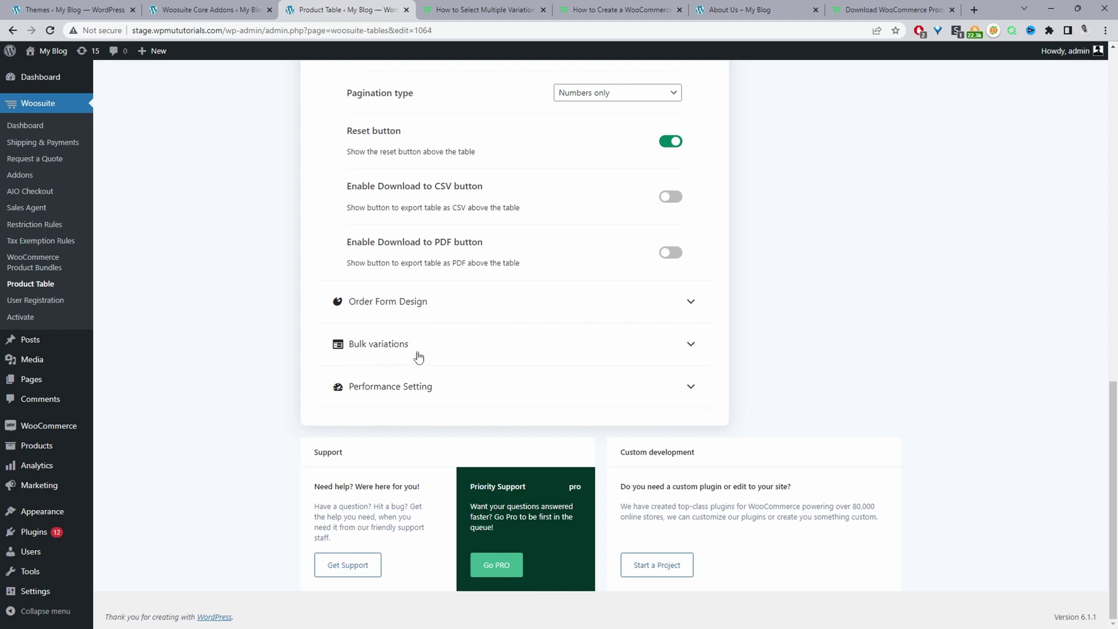
Switch on Enable Bulk variation, with Color as vertical and Size as horizontal attribute
click(395, 353)
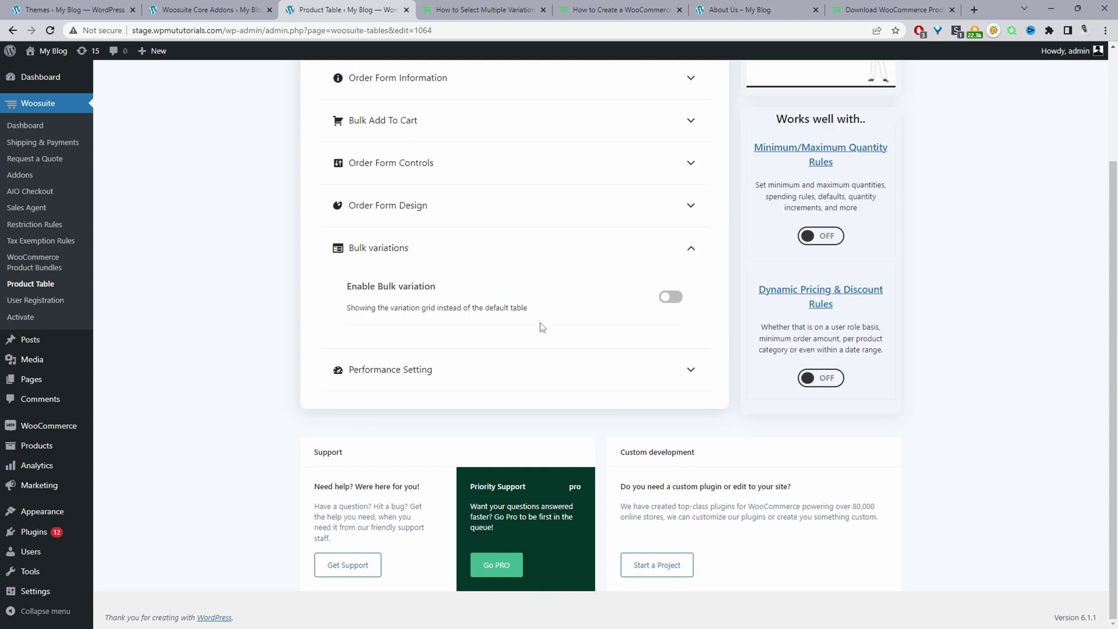
click(671, 298)
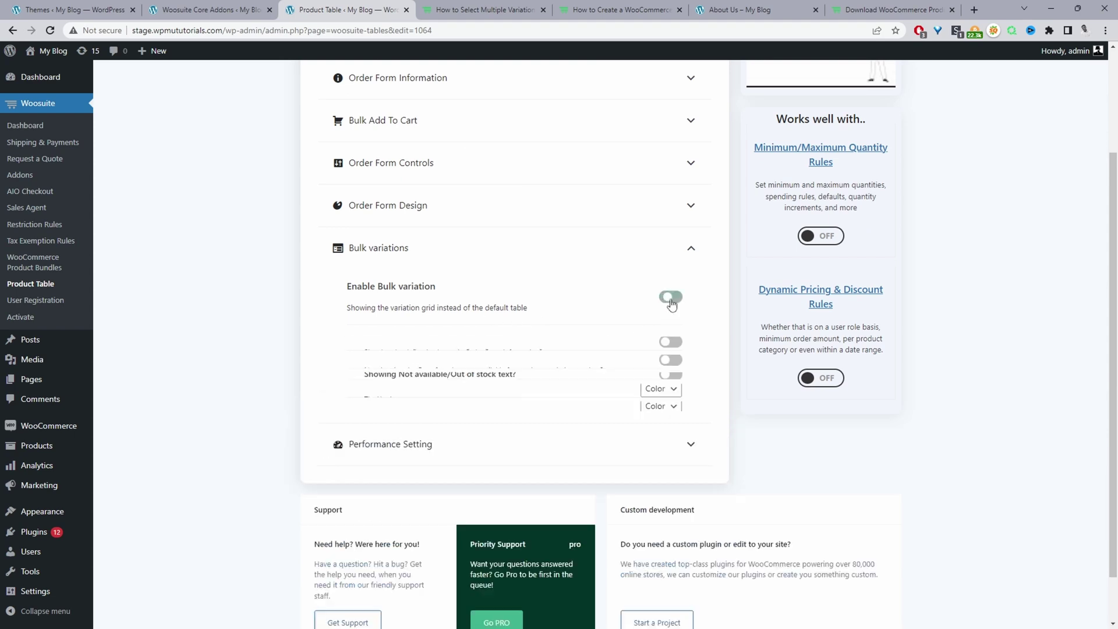
scroll(672, 303, down, 2)
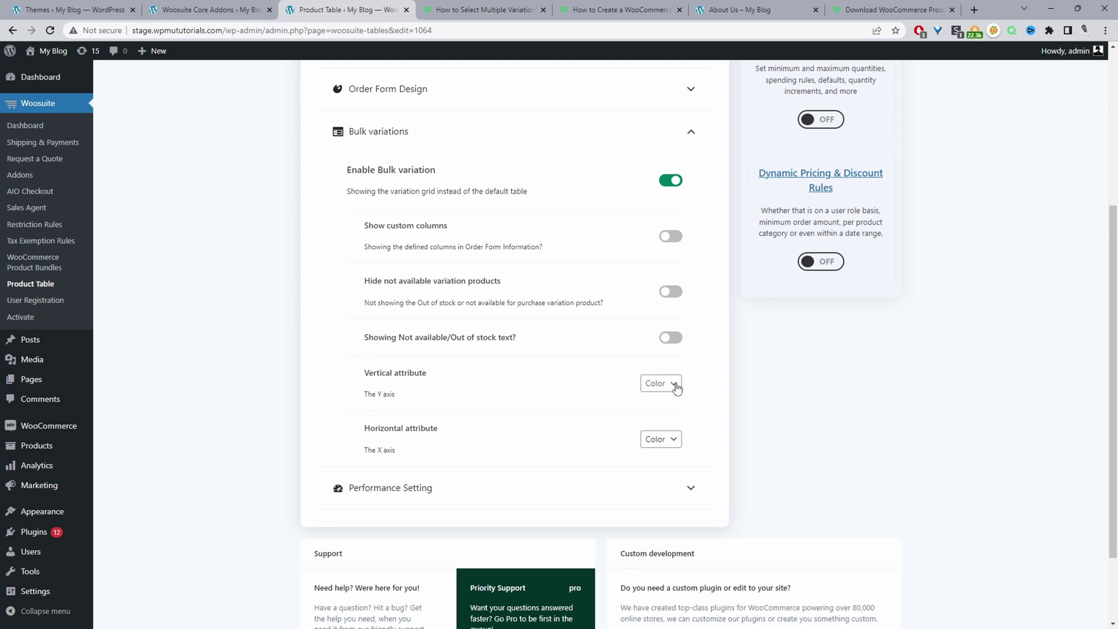
click(659, 389)
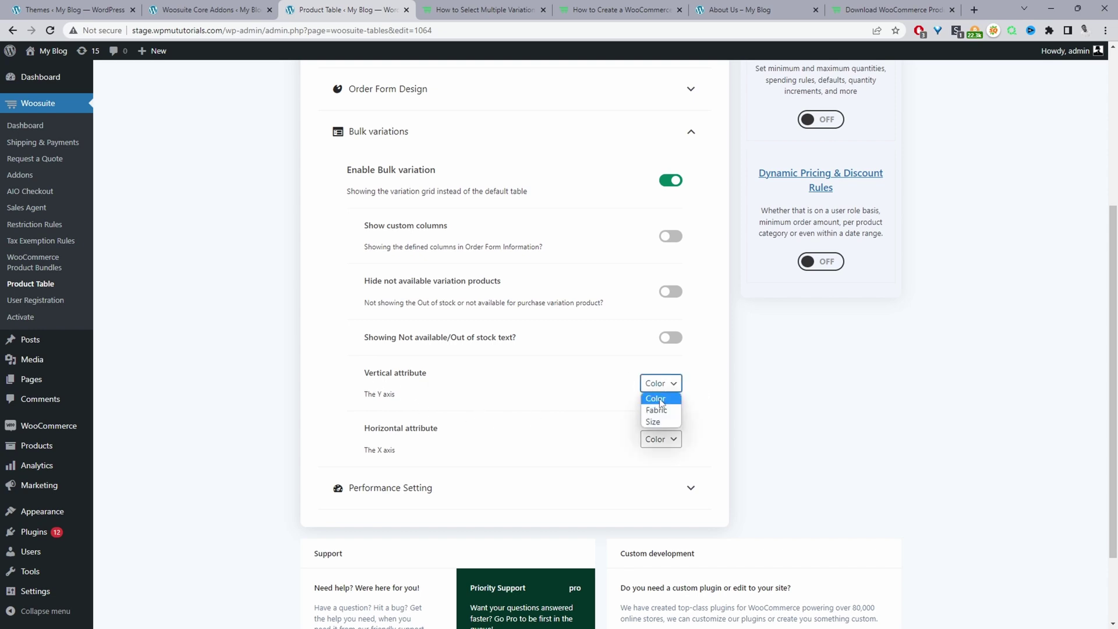
click(660, 400)
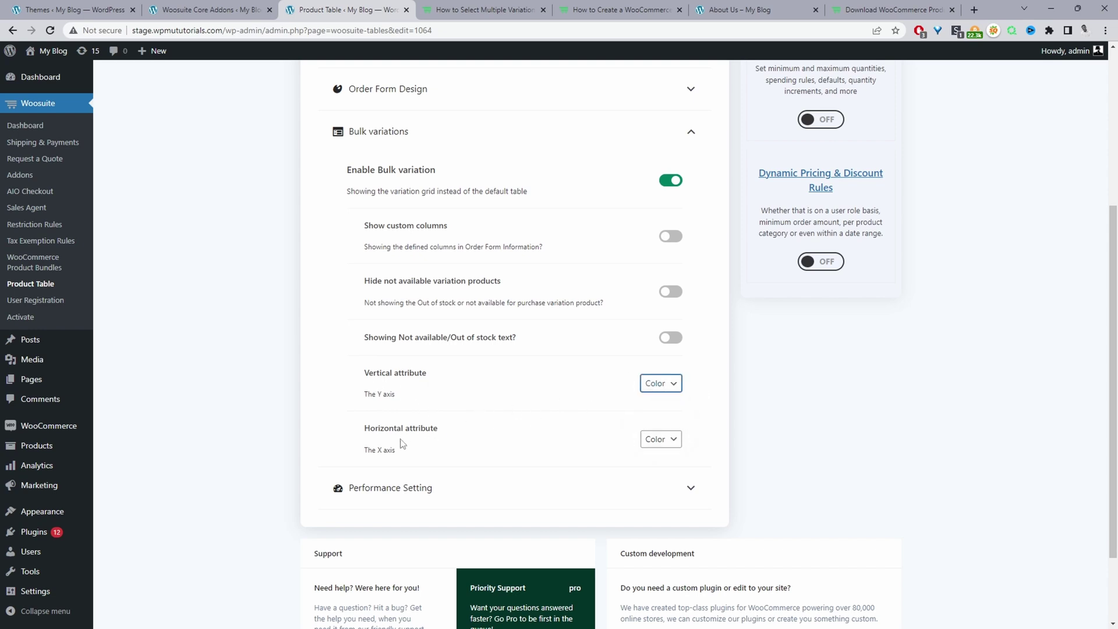
click(663, 442)
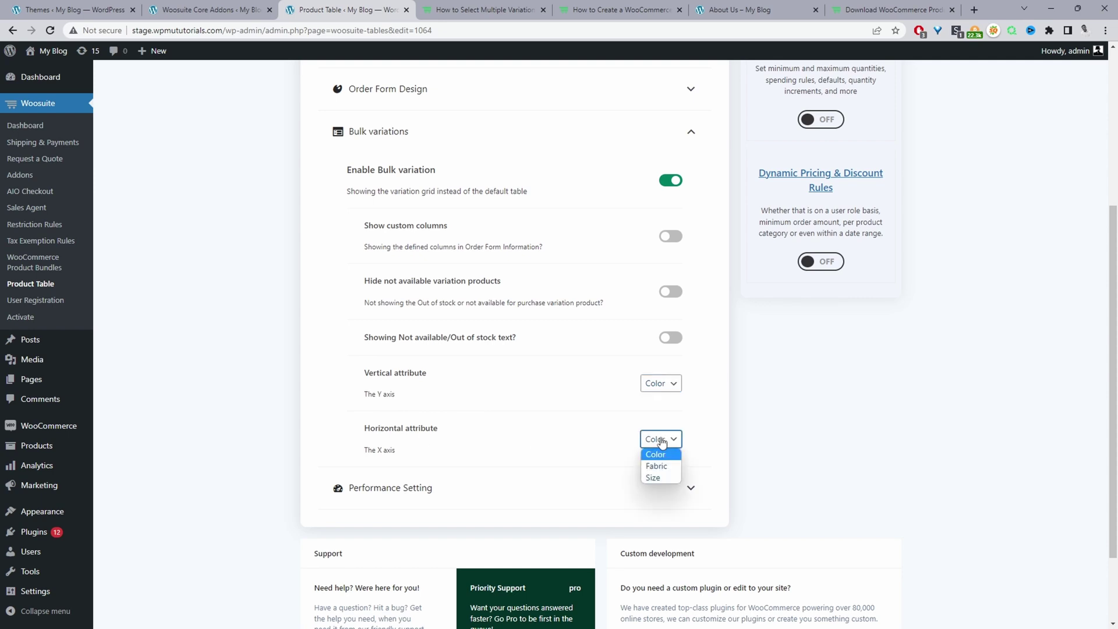
click(667, 482)
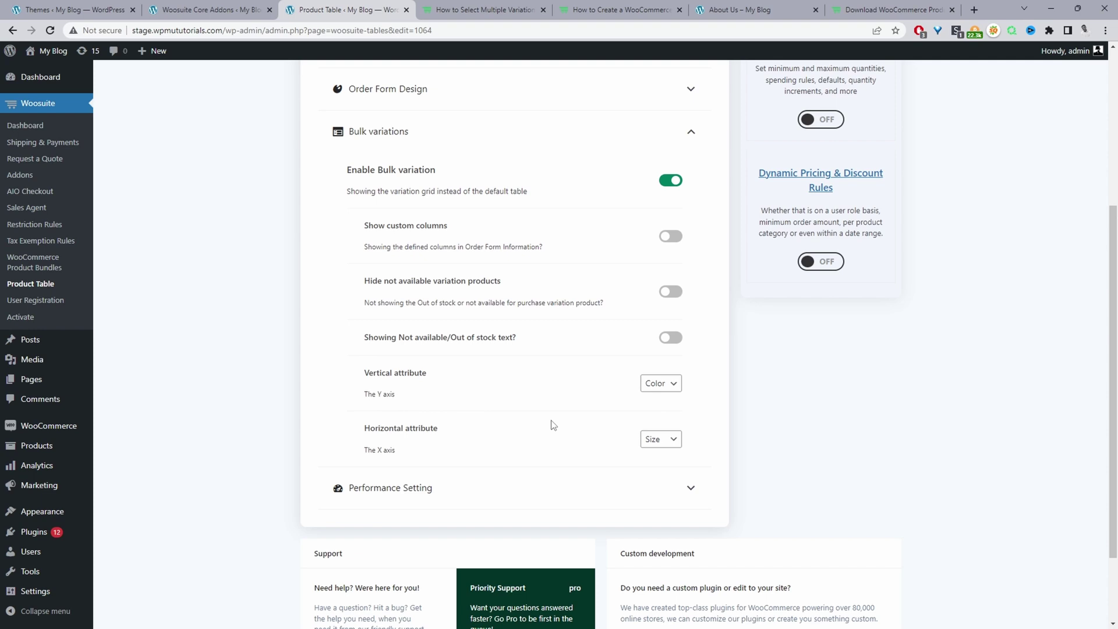
Save the variation table settings and go back to the product tables list
scroll(554, 425, up, 4)
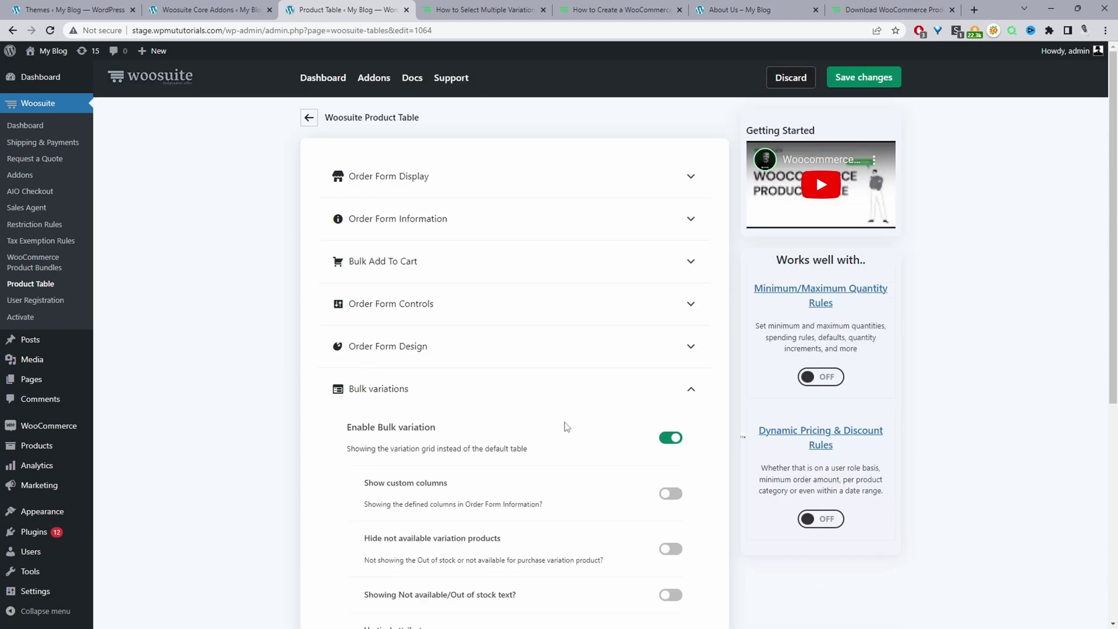
scroll(567, 429, down, 5)
scroll(823, 422, up, 5)
click(857, 82)
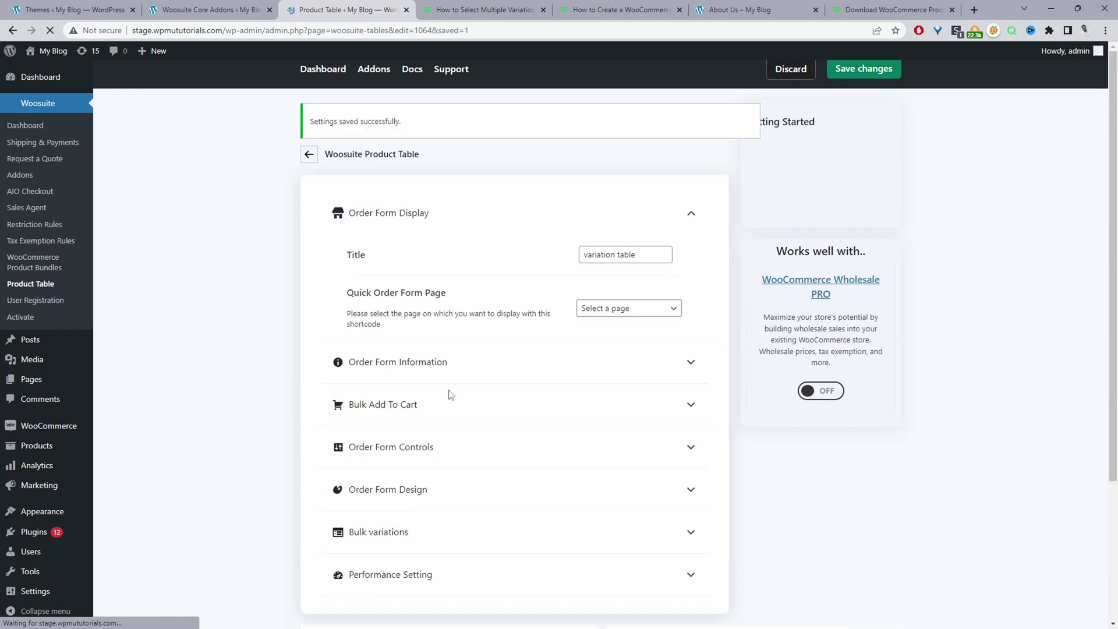
click(308, 164)
Set the Shop pages default table to 'variation table' in General Settings and save
triple_click(398, 220)
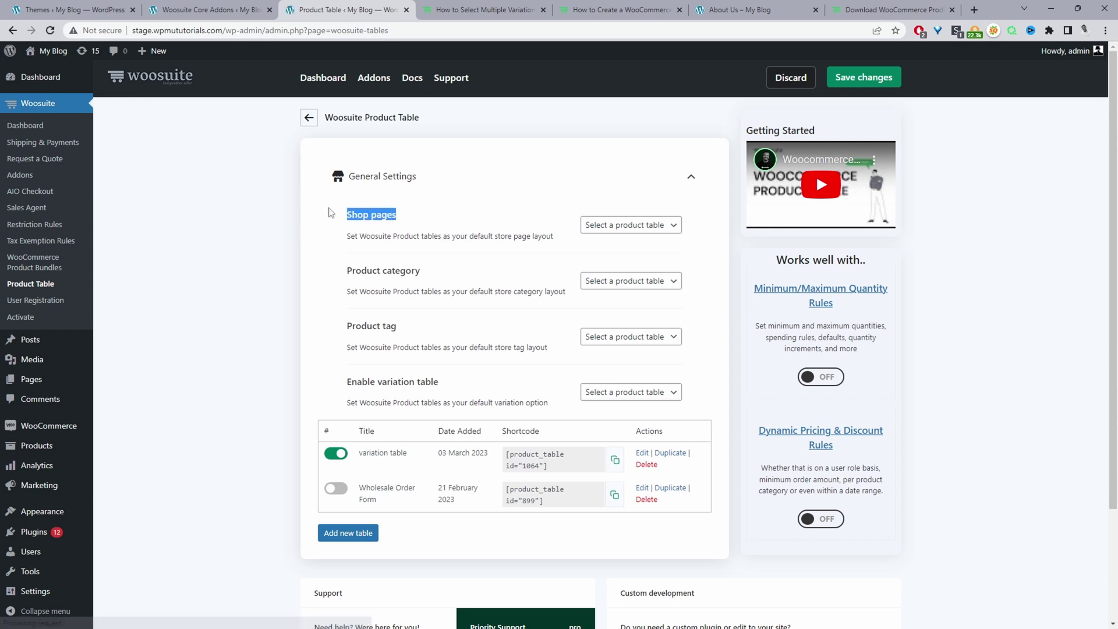
click(667, 225)
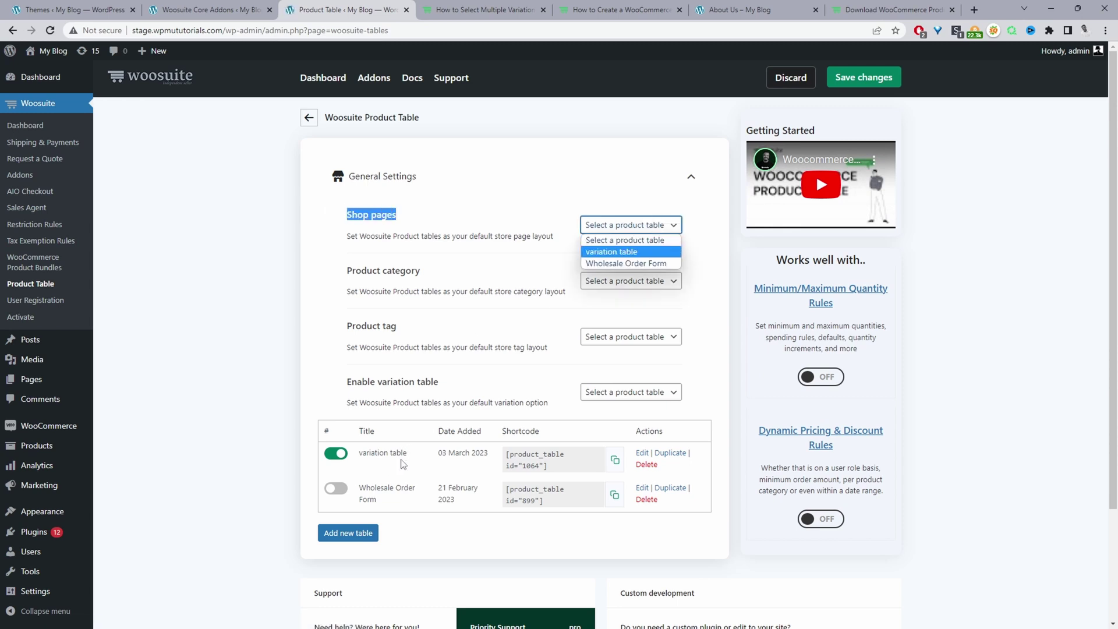
click(635, 253)
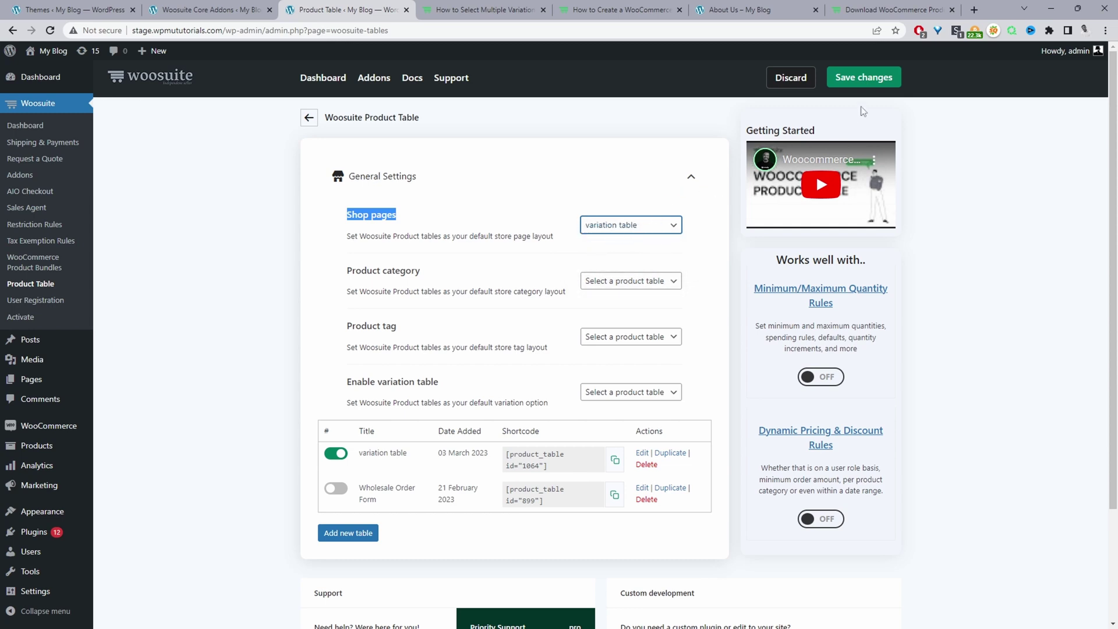
click(872, 87)
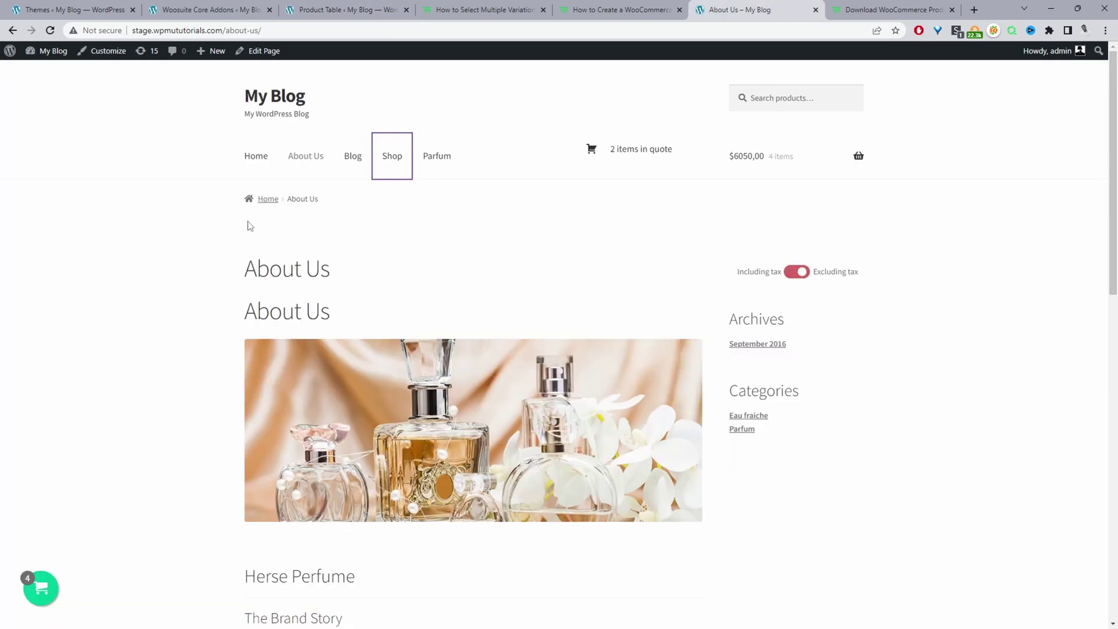
In the Shop variation grid, enter Brown Yeezy Slides 4, Aromatic Green 100 ML 2, Red 50 ML 7
click(397, 167)
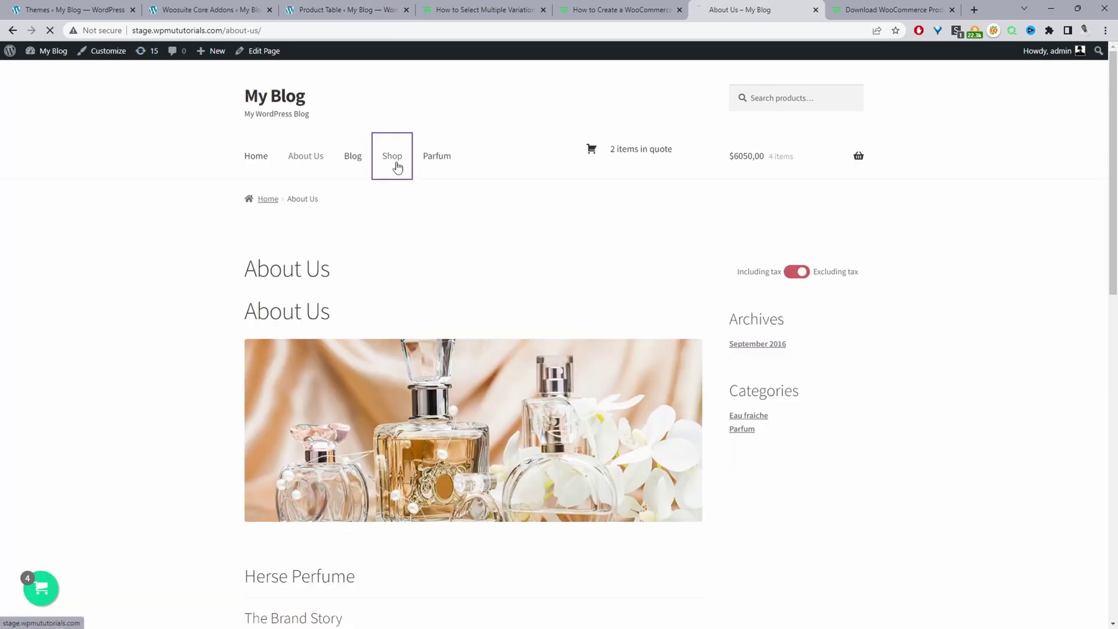
scroll(434, 288, down, 1)
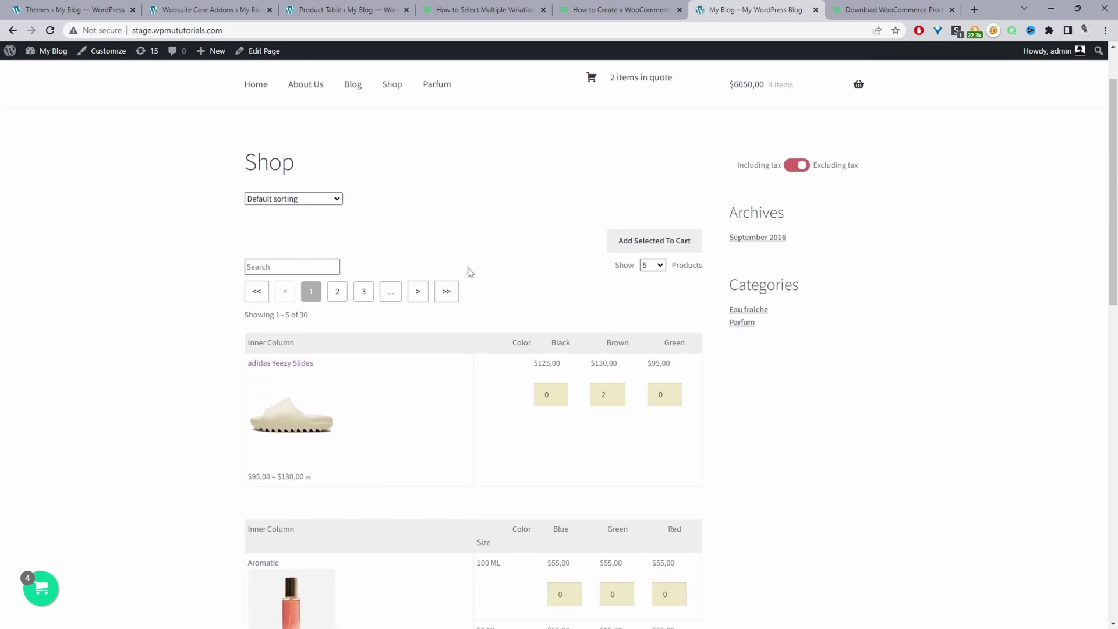
scroll(471, 272, down, 1)
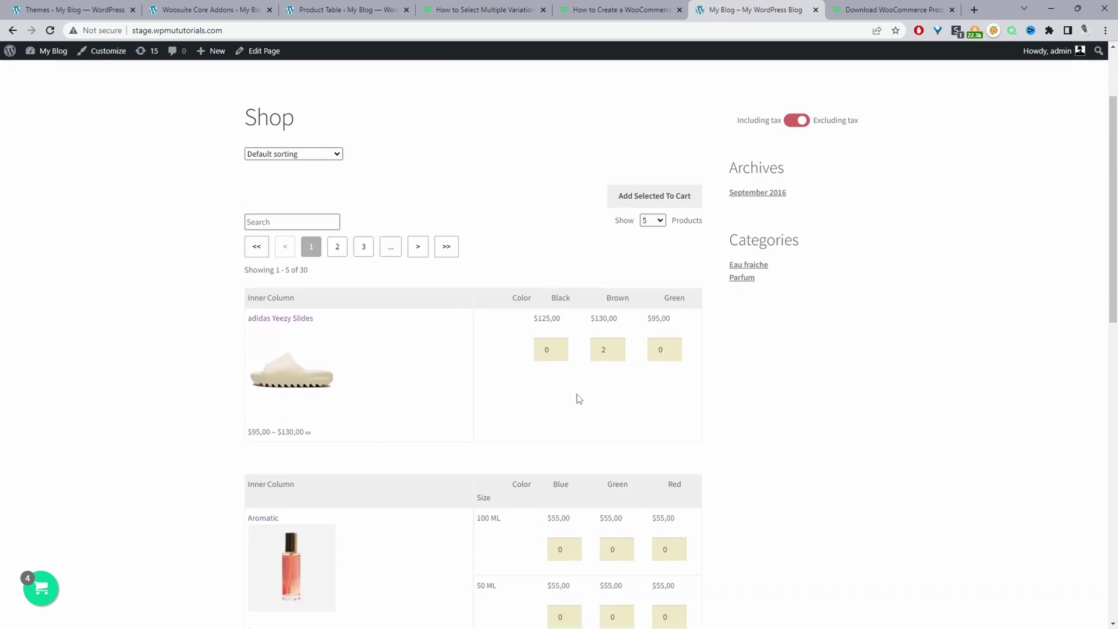
scroll(593, 404, down, 1)
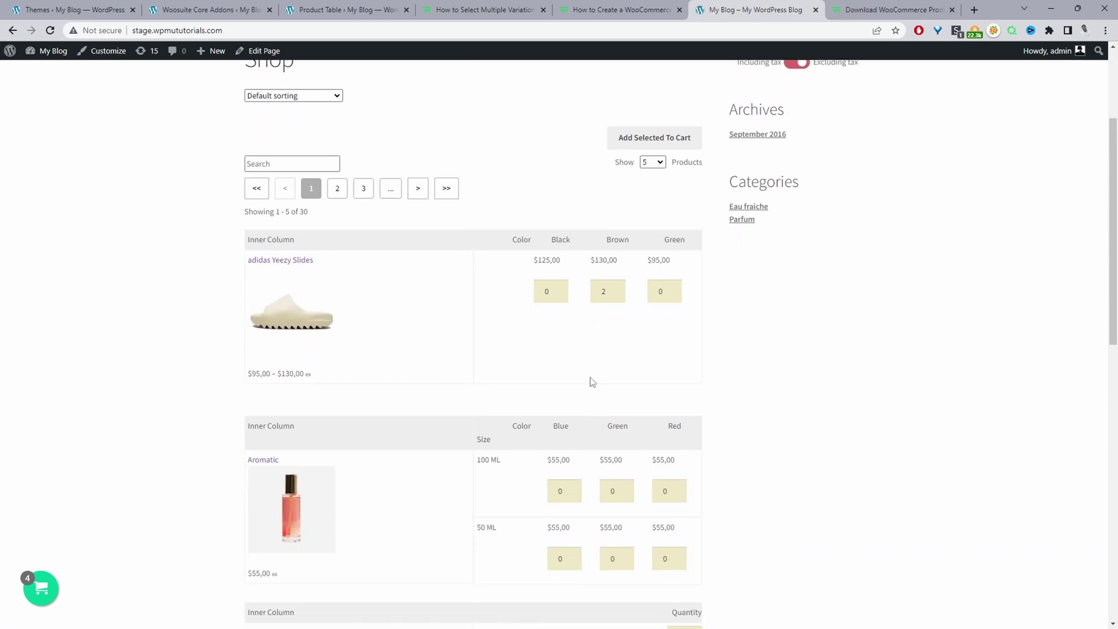
double_click(607, 292)
scroll(621, 402, down, 2)
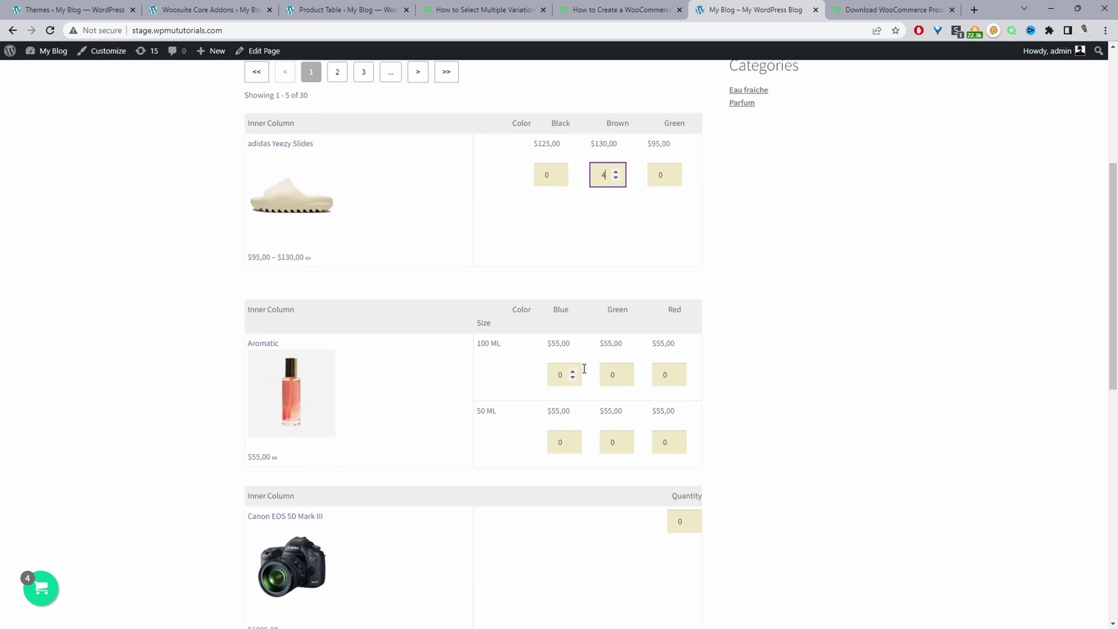
click(613, 374)
key(BackSpace)
text(2)
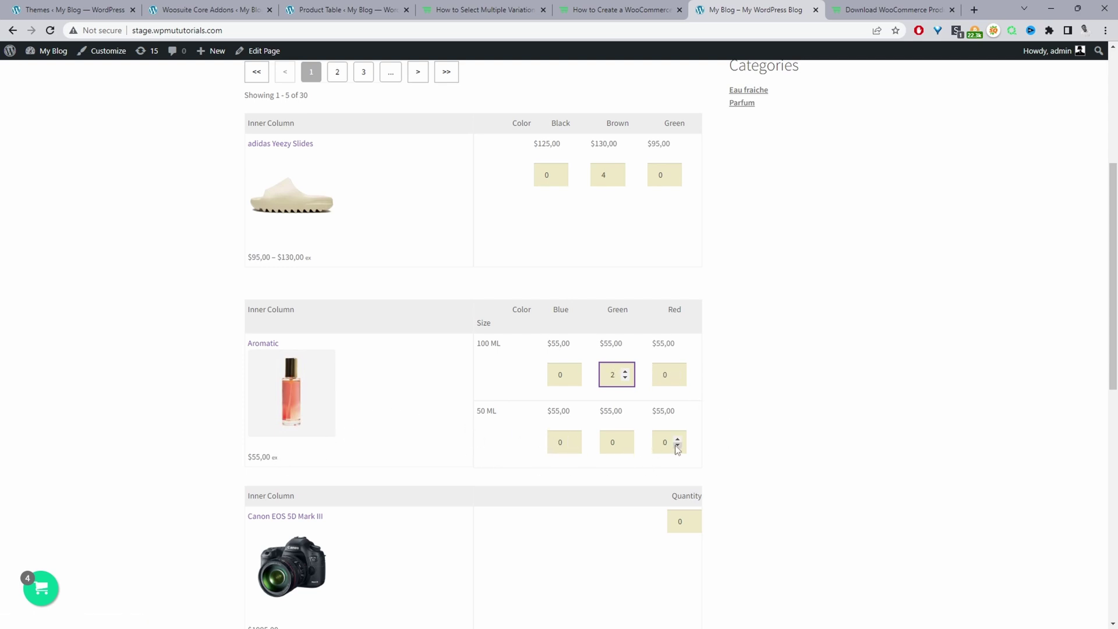
double_click(656, 447)
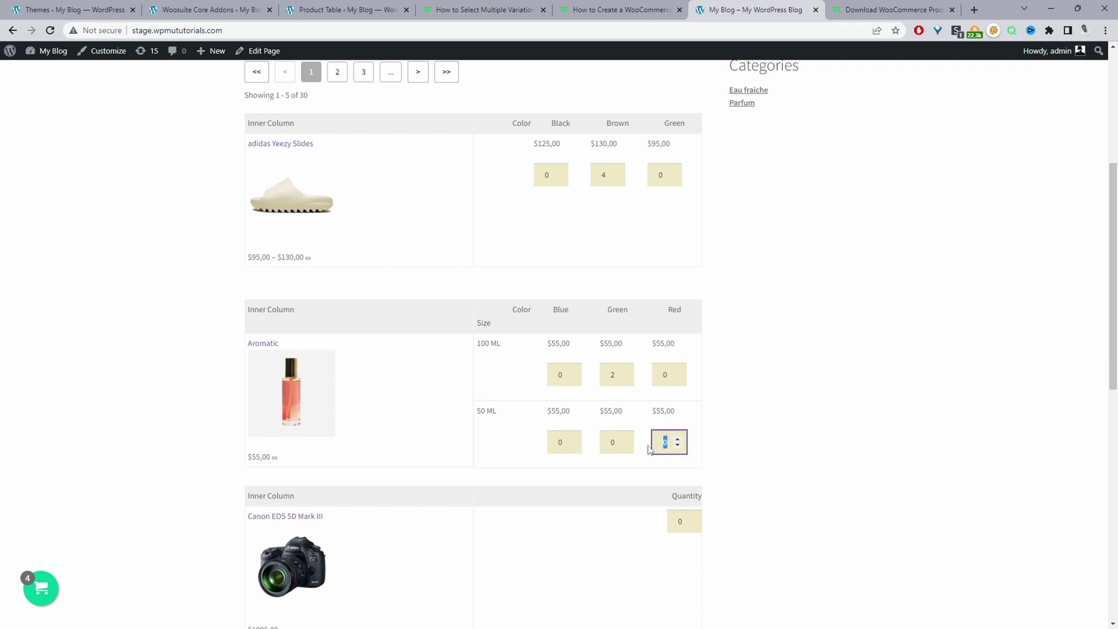
text(7)
Add the selected quantities to the cart, then view the price-matrix article
scroll(693, 438, up, 5)
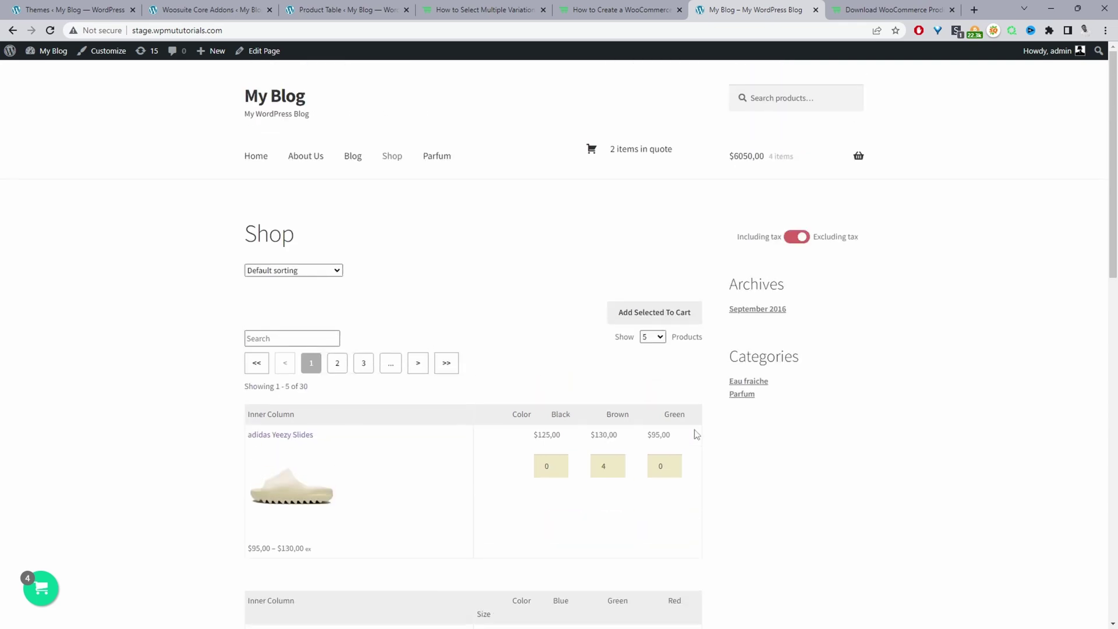
click(656, 315)
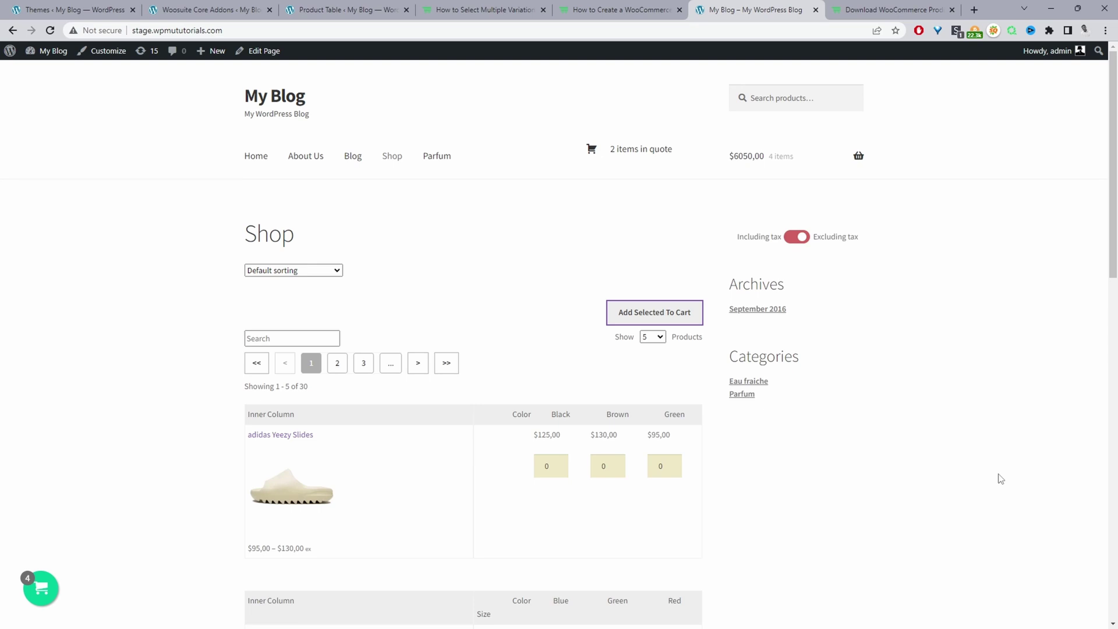
mouse_move(767, 169)
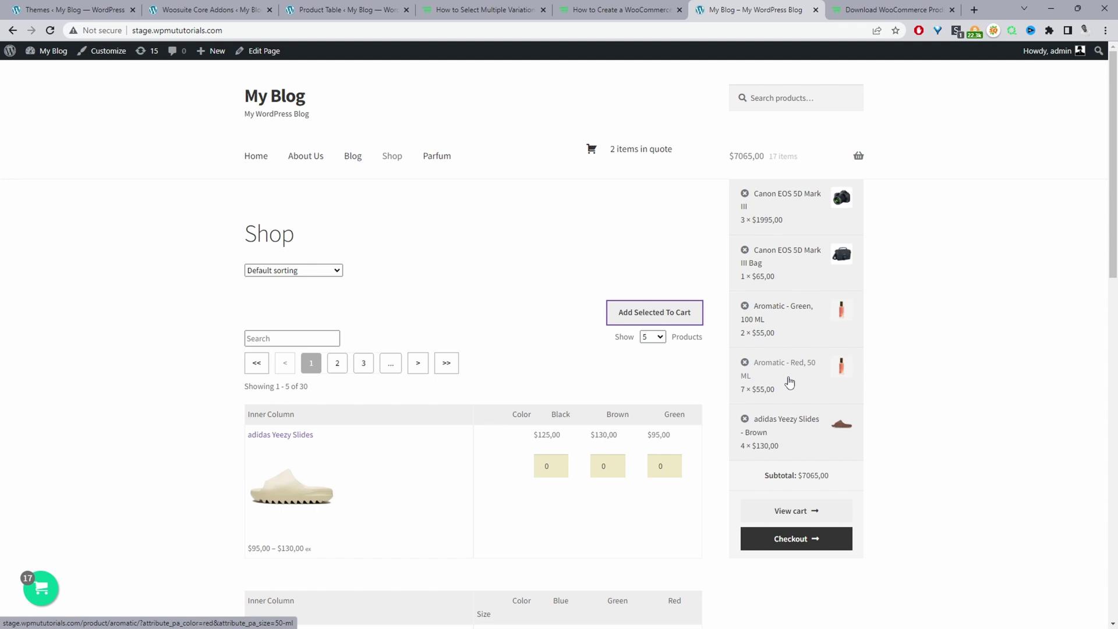
scroll(623, 415, down, 2)
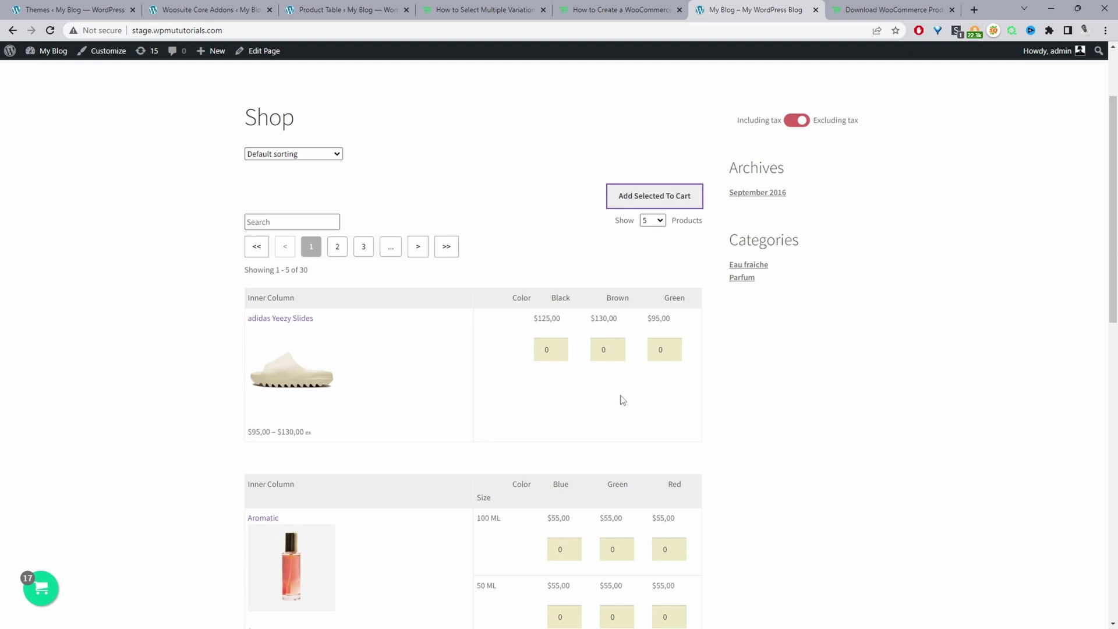
click(600, 6)
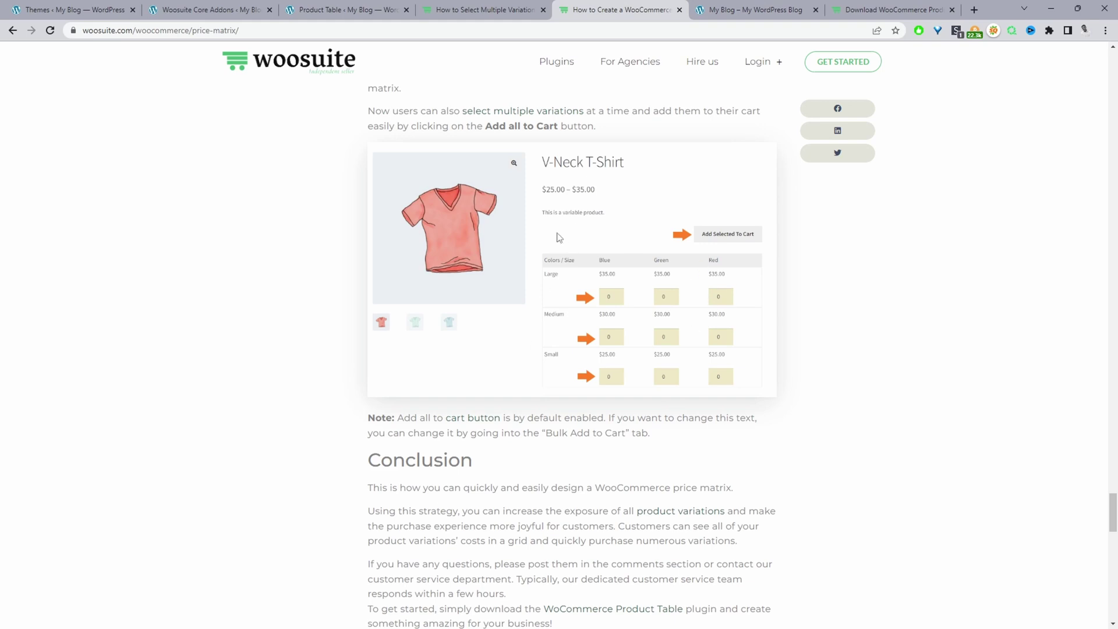
Start a new product table titled 'variation product table'
click(309, 9)
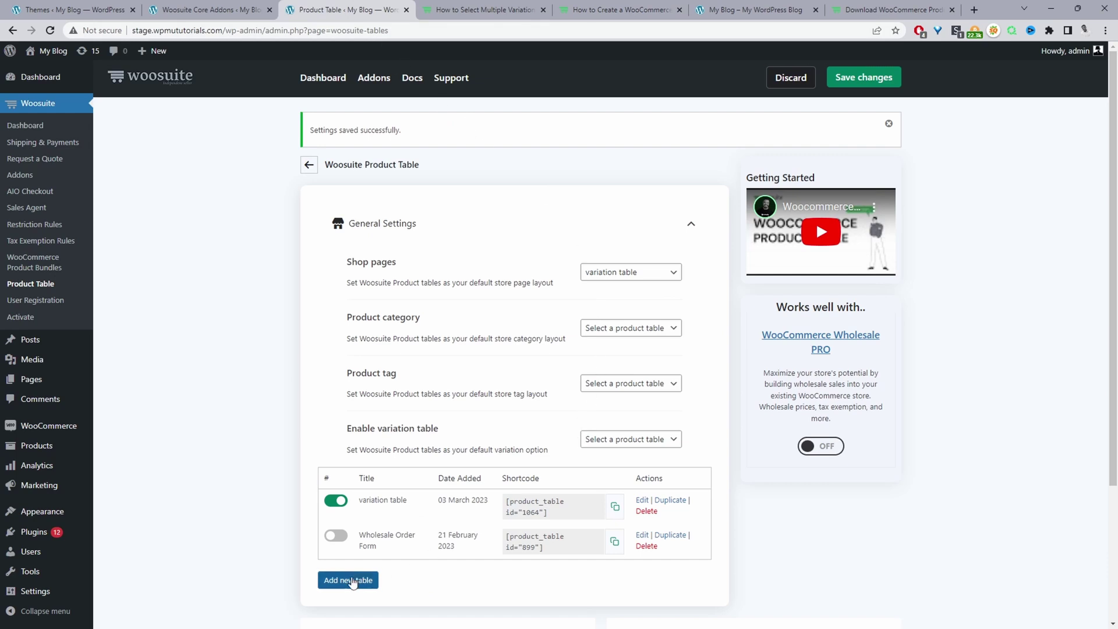
click(352, 580)
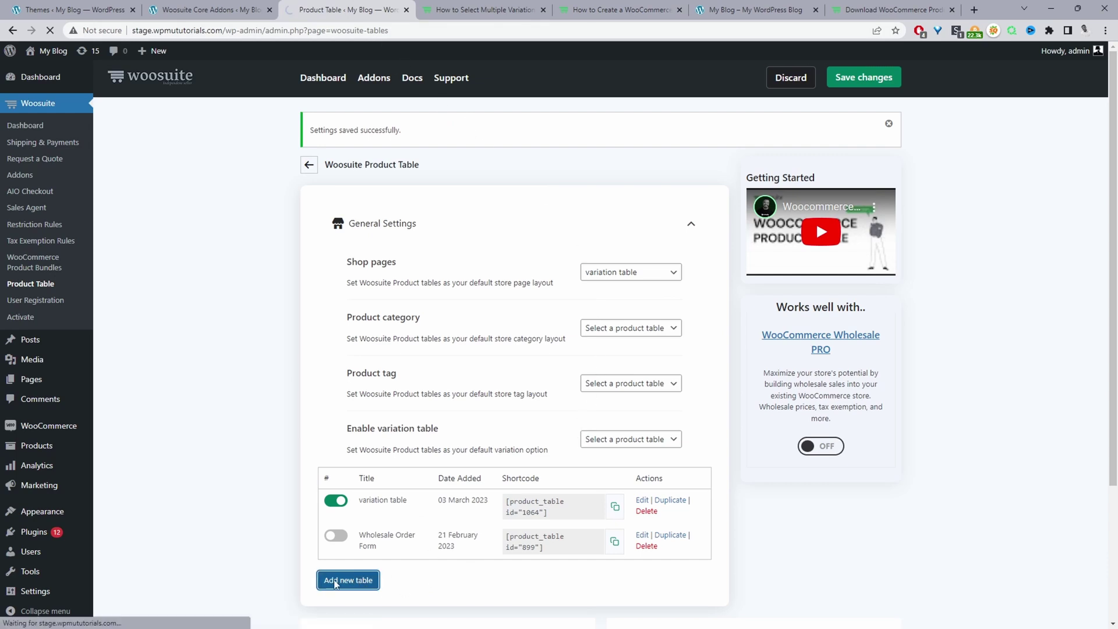
click(667, 218)
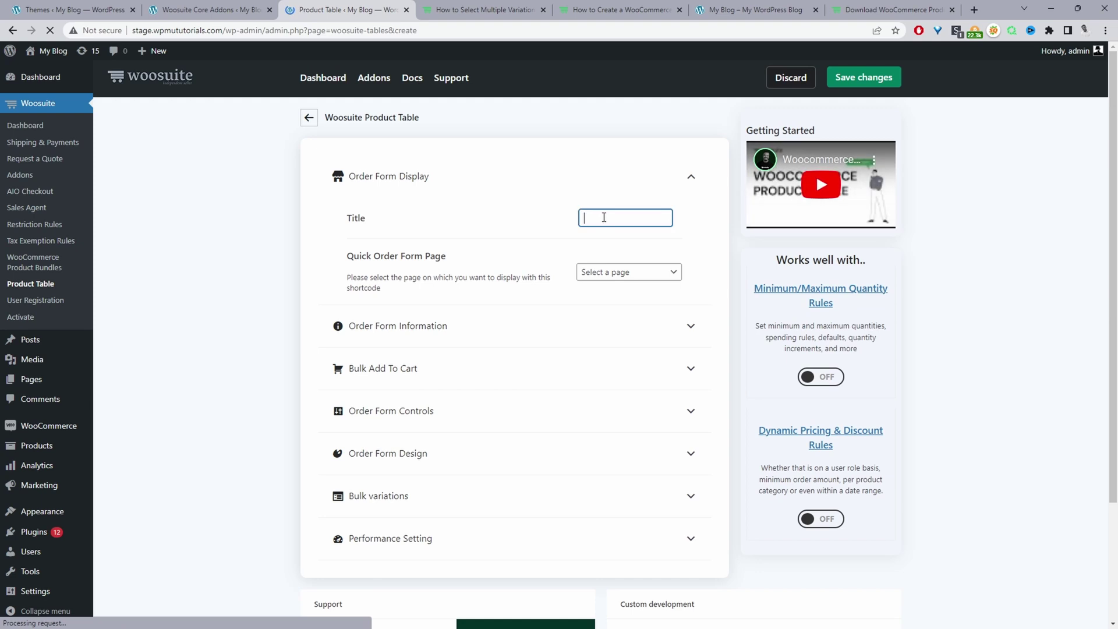
click(622, 266)
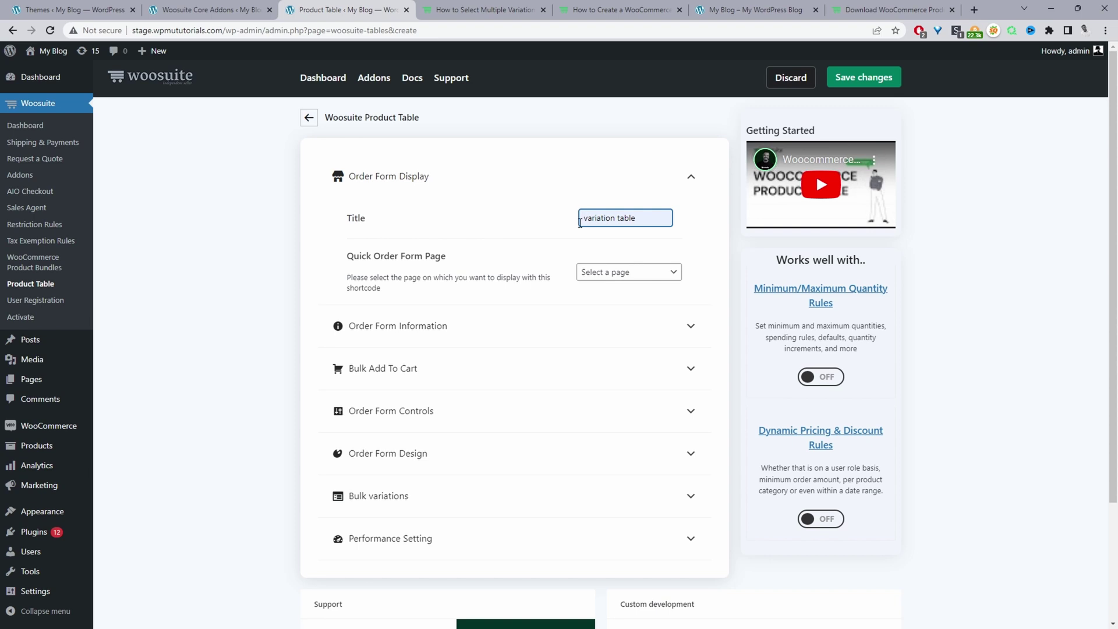
key(ctrl+Left)
text(product)
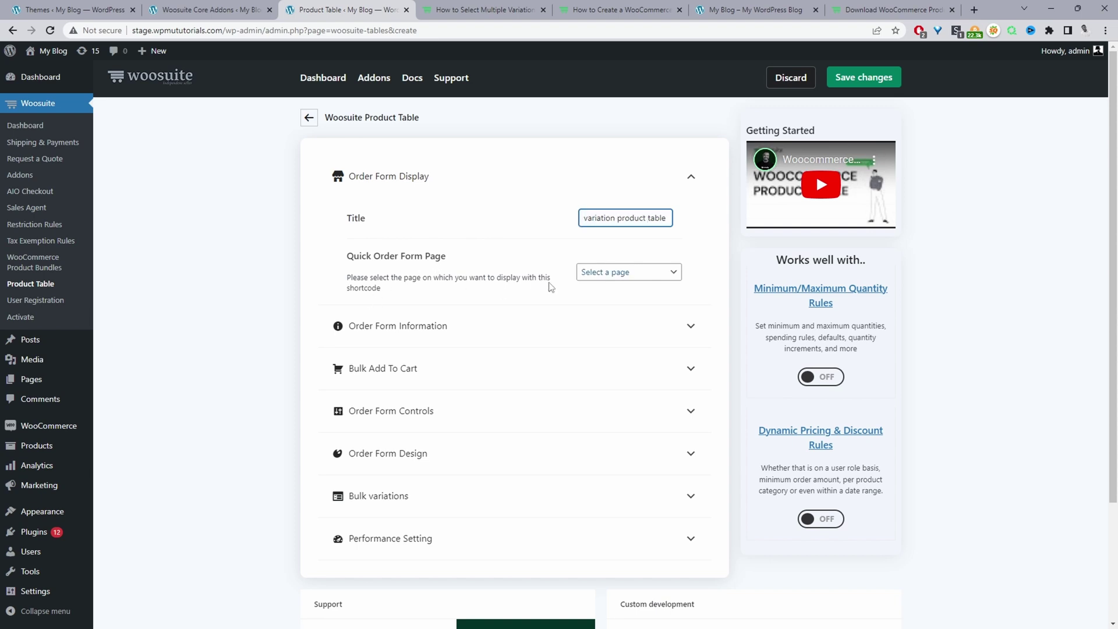
Move the Add to cart column into Current selected columns under Order Form Information
click(369, 327)
scroll(345, 294, down, 2)
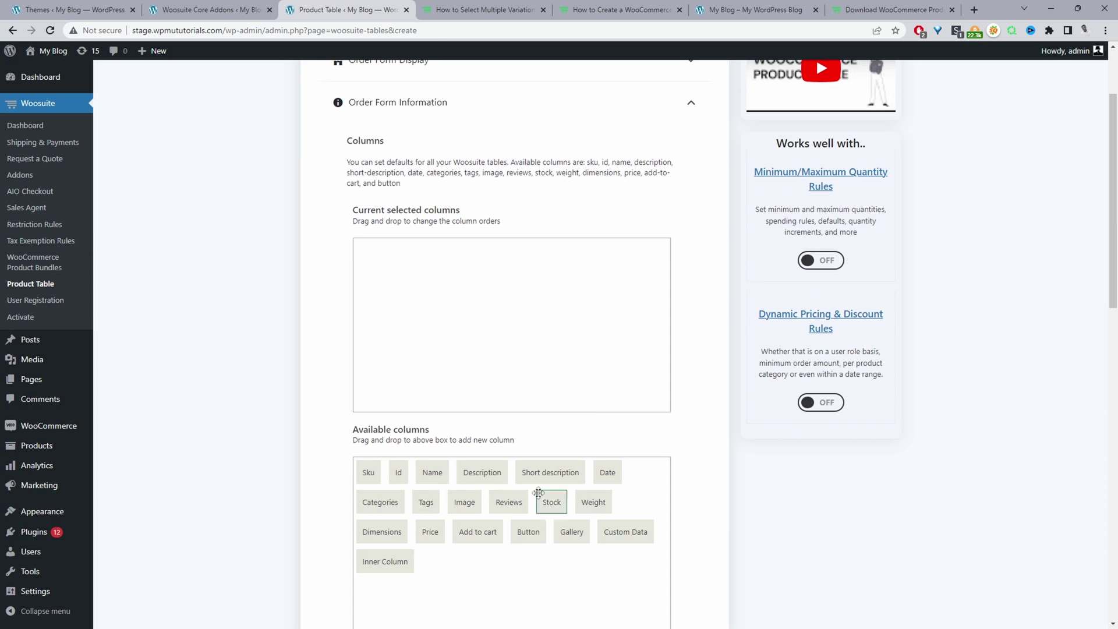
drag(475, 530, 450, 343)
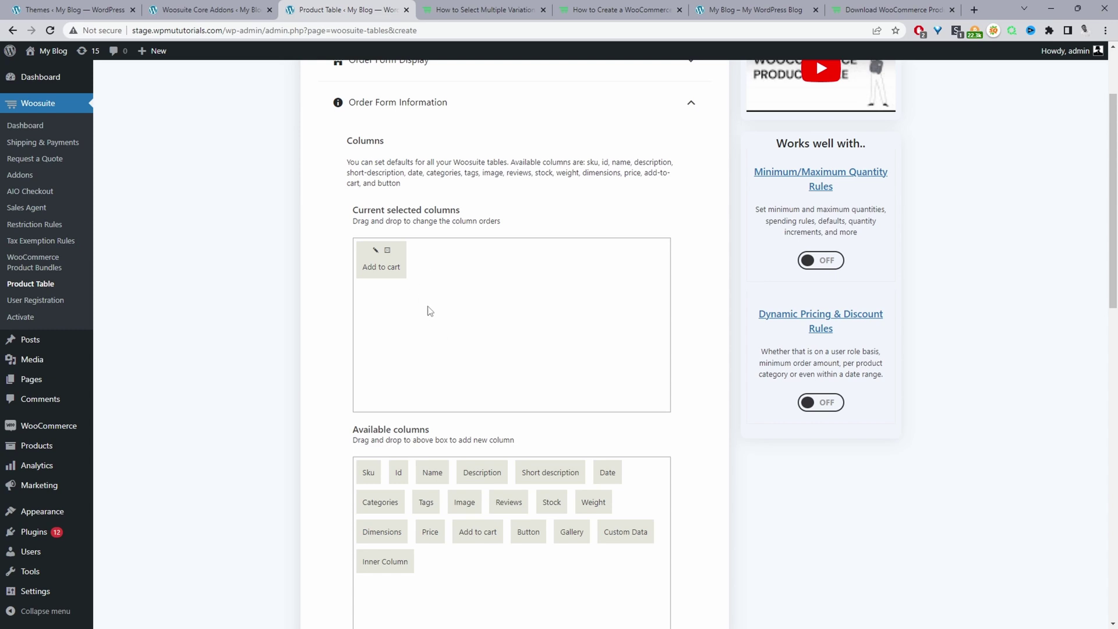
scroll(430, 311, down, 10)
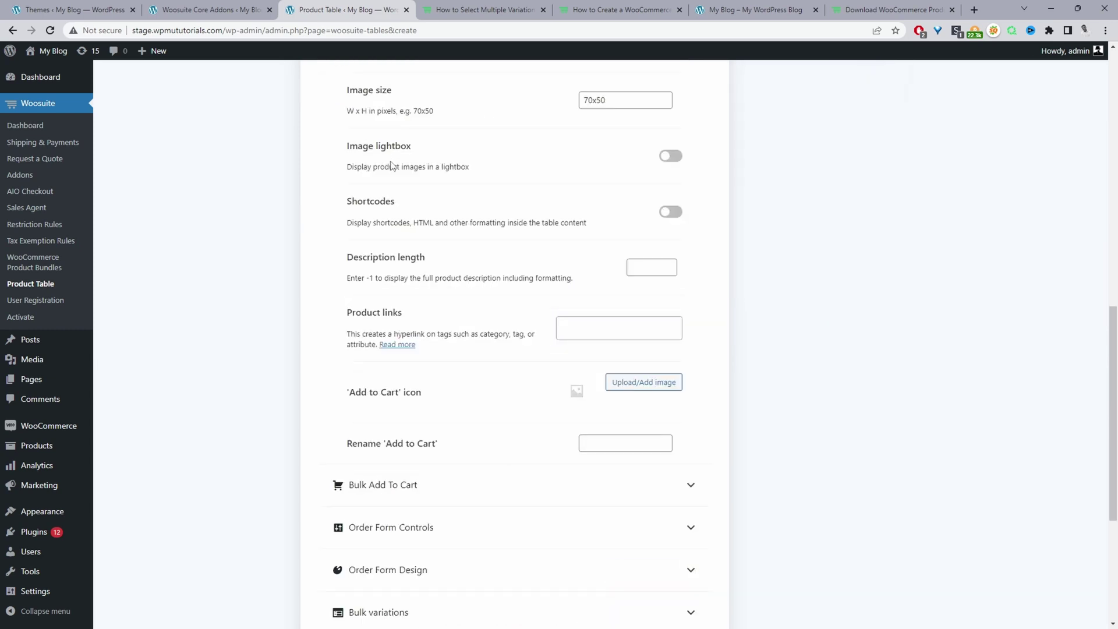
scroll(392, 166, up, 8)
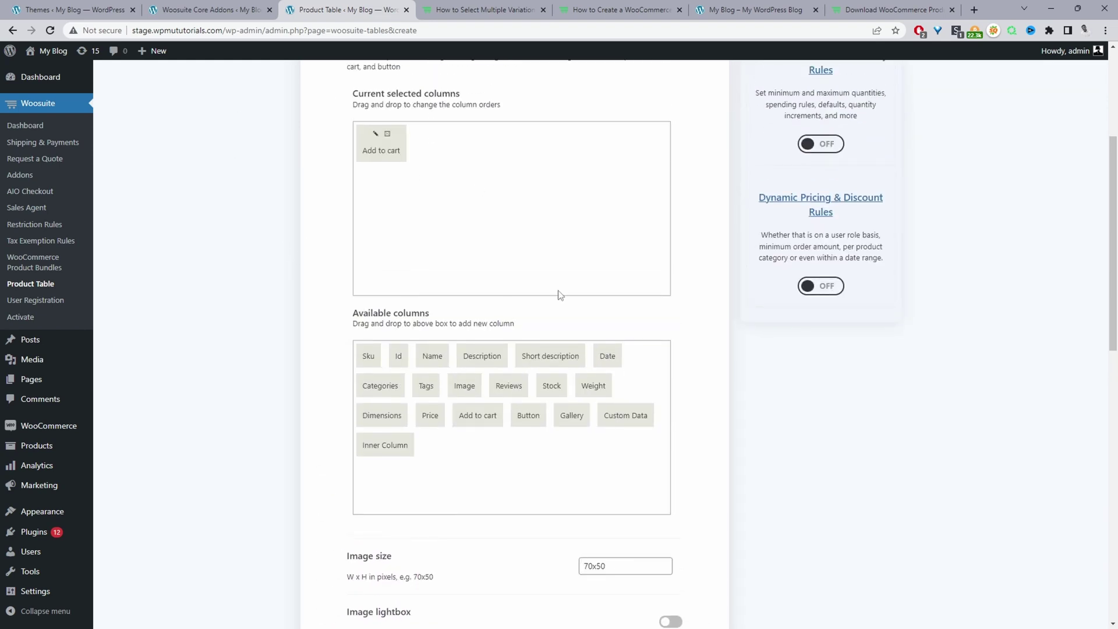
key(ctrl+5)
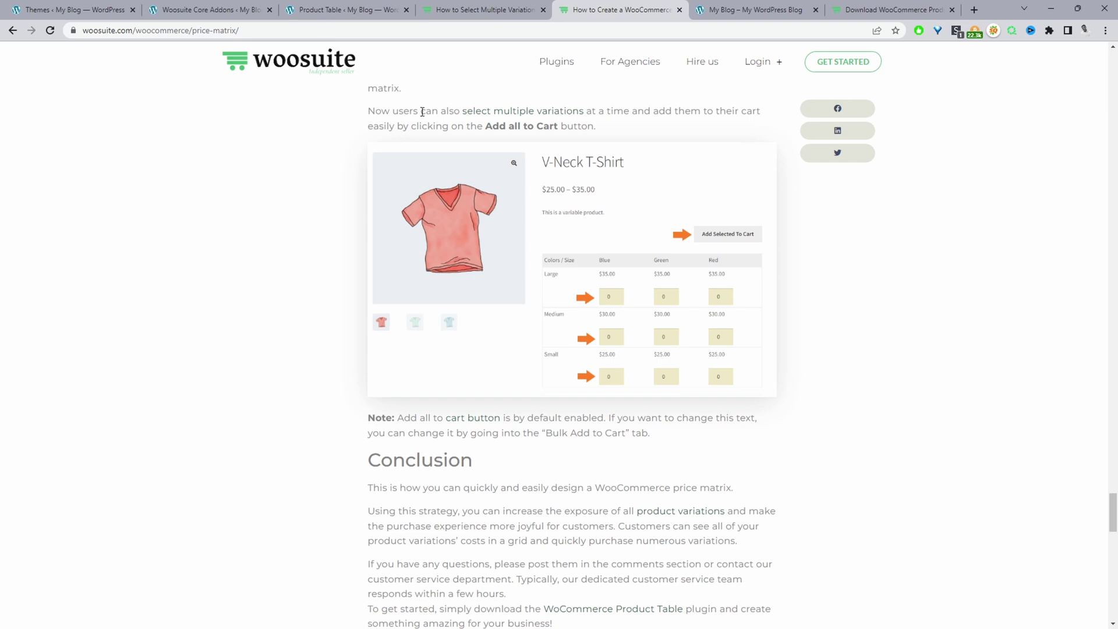
key(ctrl+3)
scroll(553, 347, down, 3)
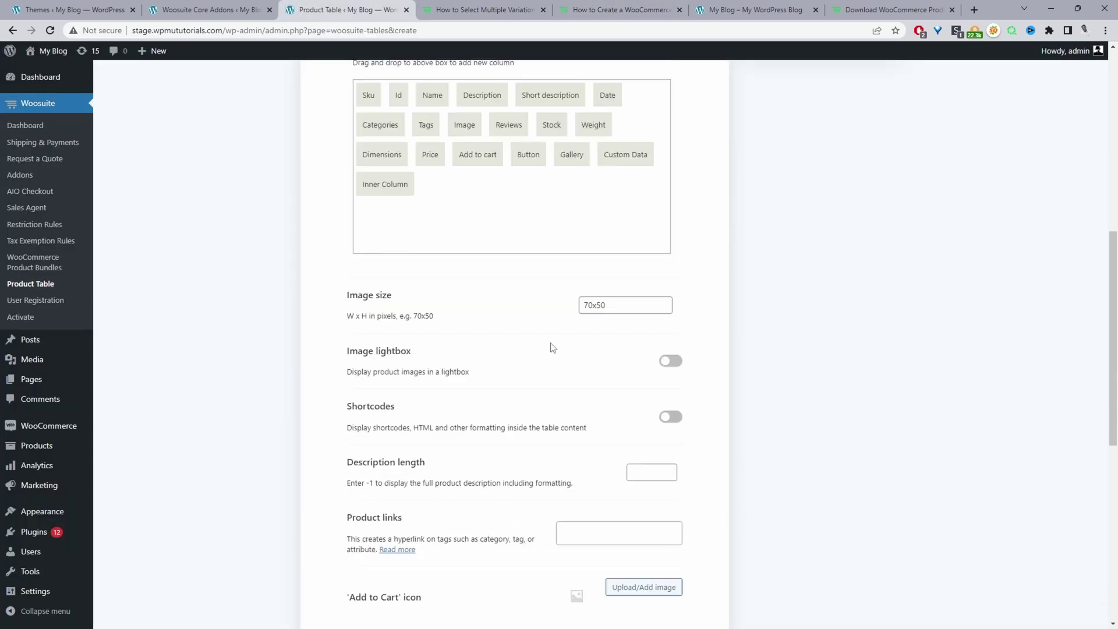
scroll(553, 347, down, 7)
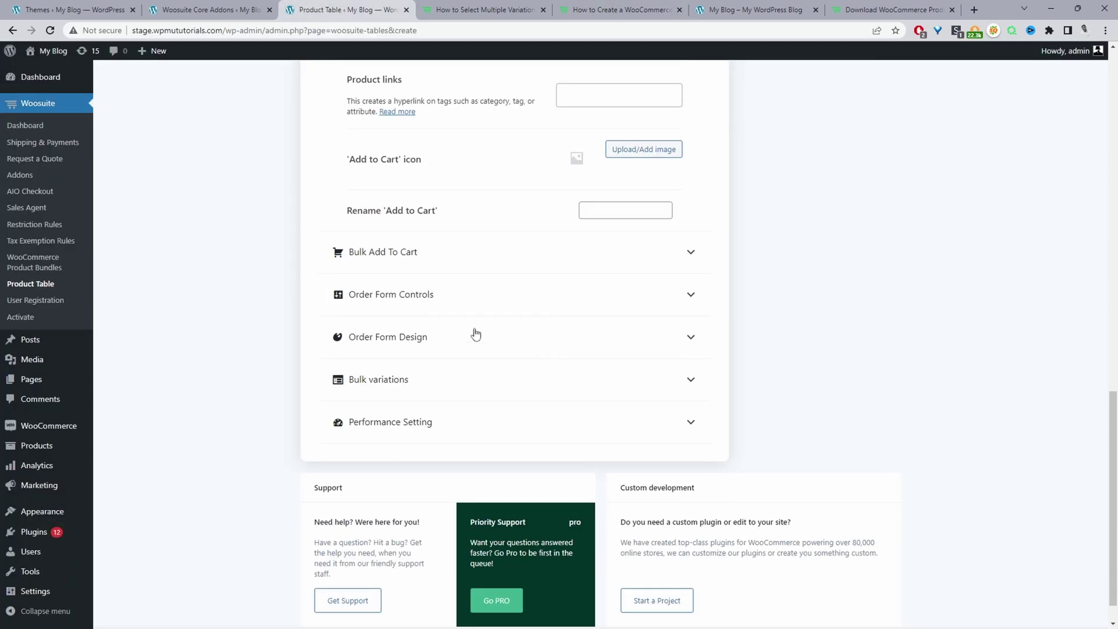
Hide page length, search box, product totals and pagination buttons, keeping Numbers only pagination
click(379, 296)
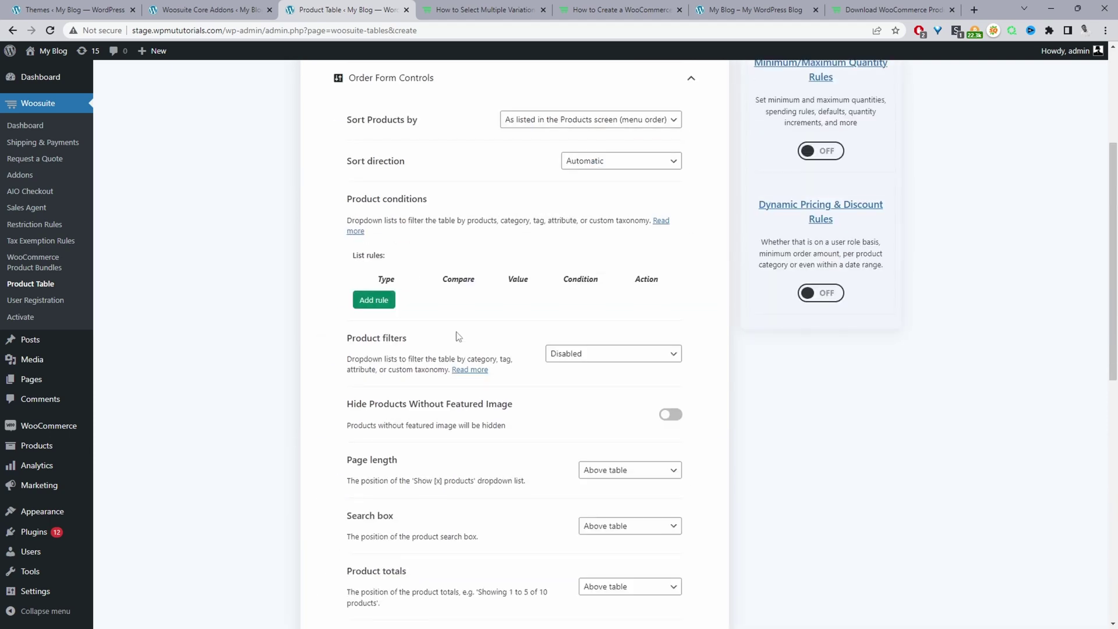
scroll(459, 337, down, 3)
click(609, 295)
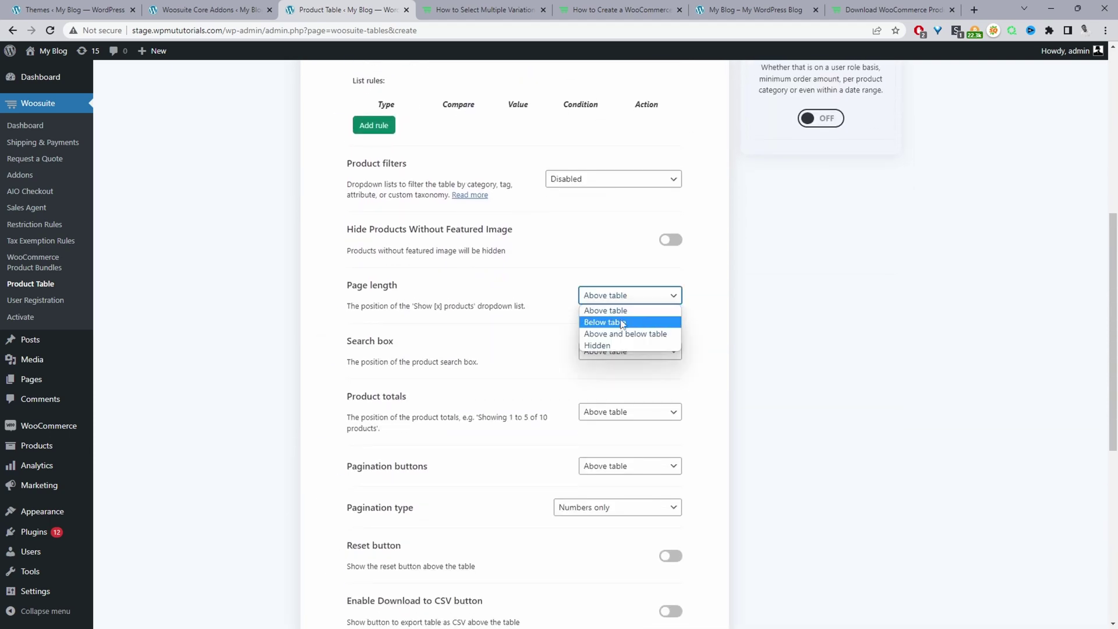
click(619, 345)
click(654, 350)
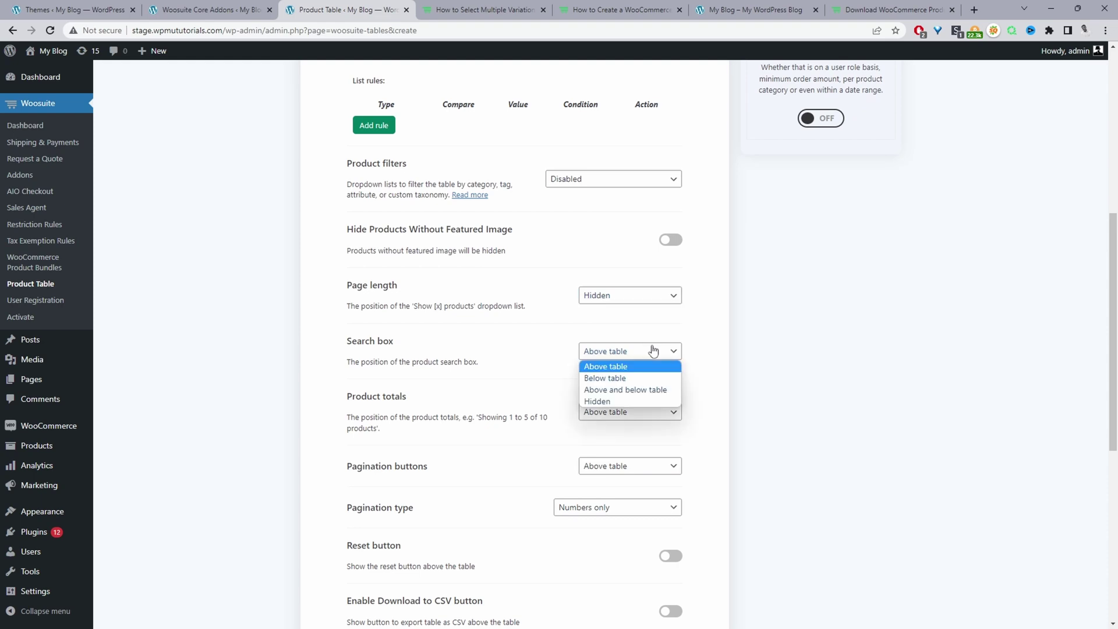
click(609, 402)
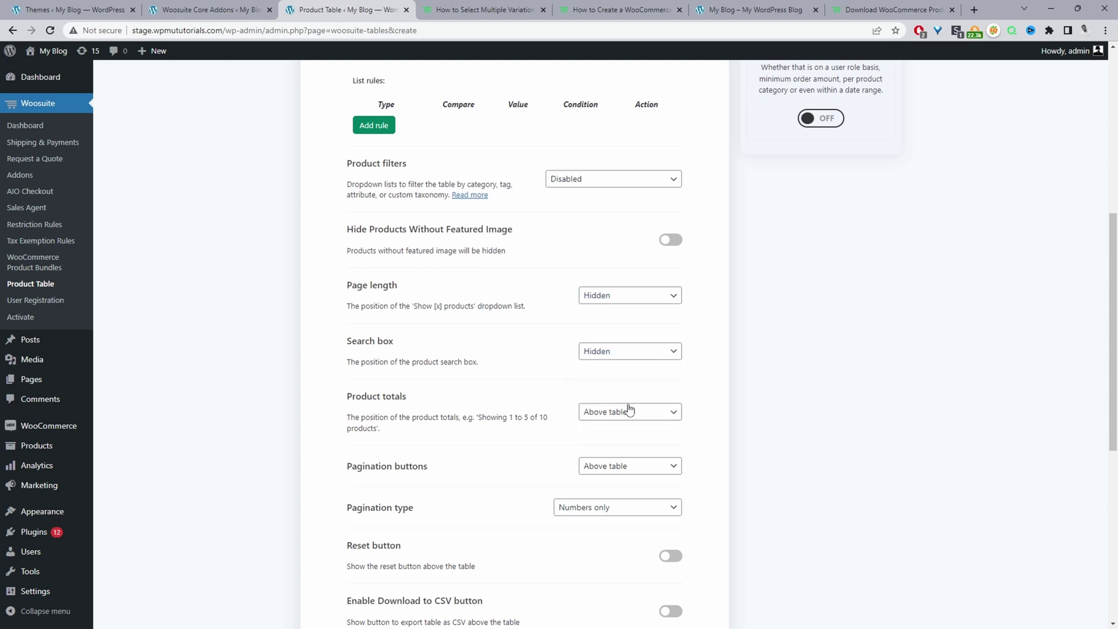
click(630, 410)
click(598, 460)
click(584, 468)
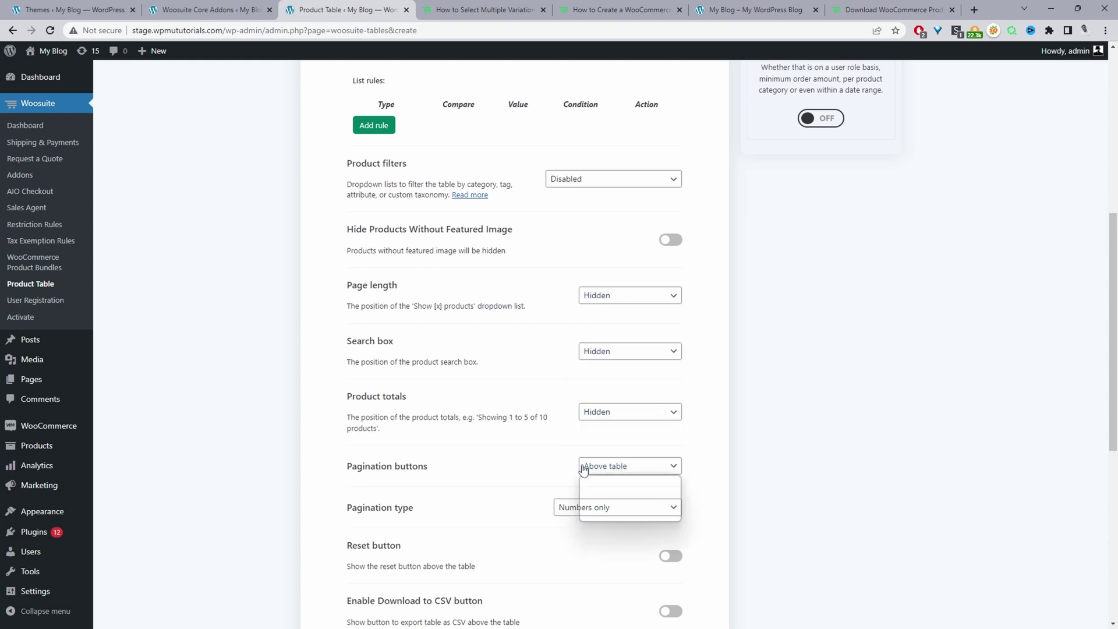
click(605, 512)
scroll(479, 444, down, 3)
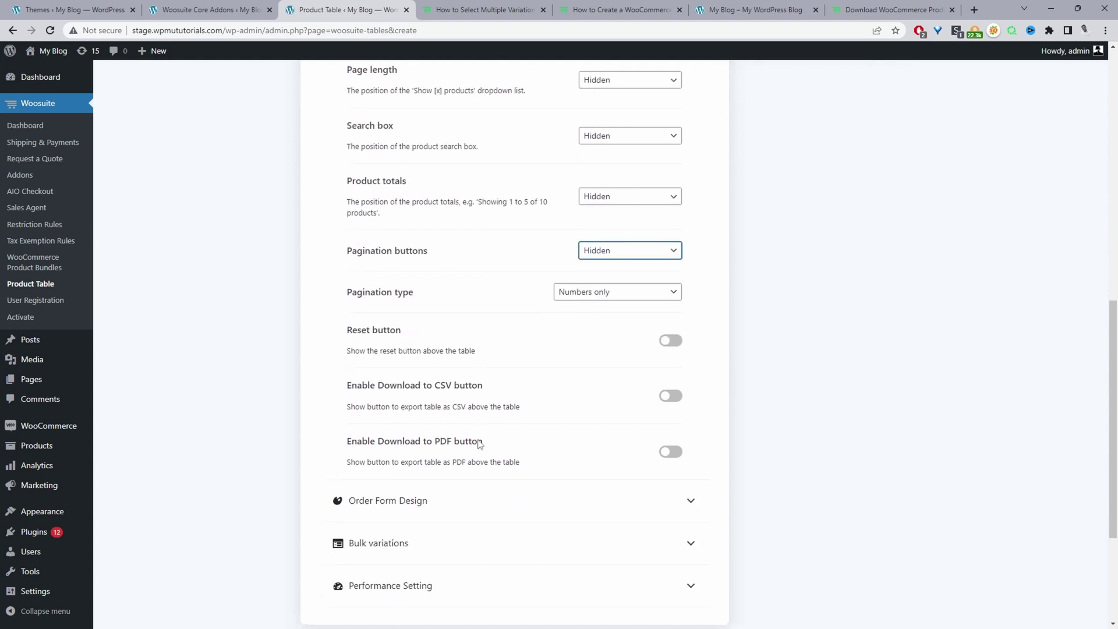
click(612, 271)
click(599, 275)
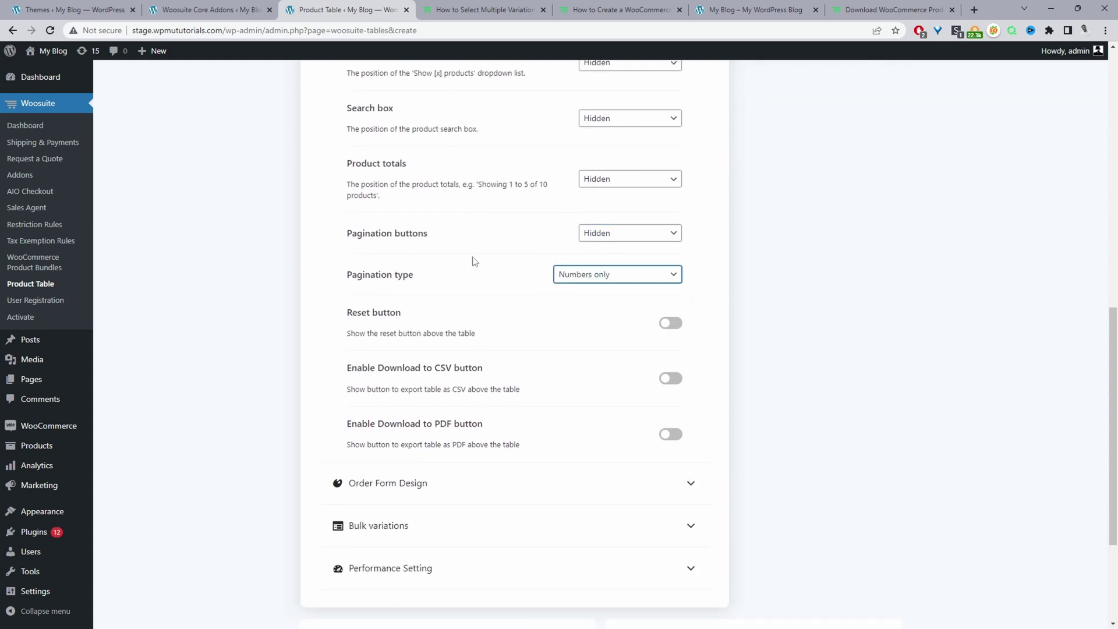
Enable bulk variations with Color vertical and Size horizontal, then save the table
scroll(569, 365, down, 3)
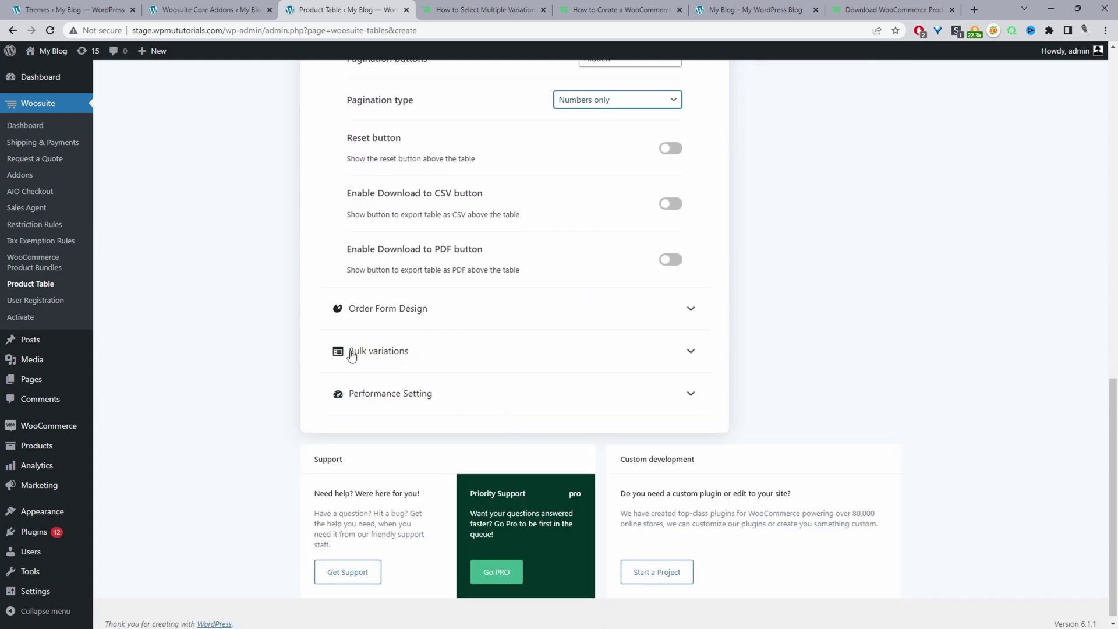
click(382, 358)
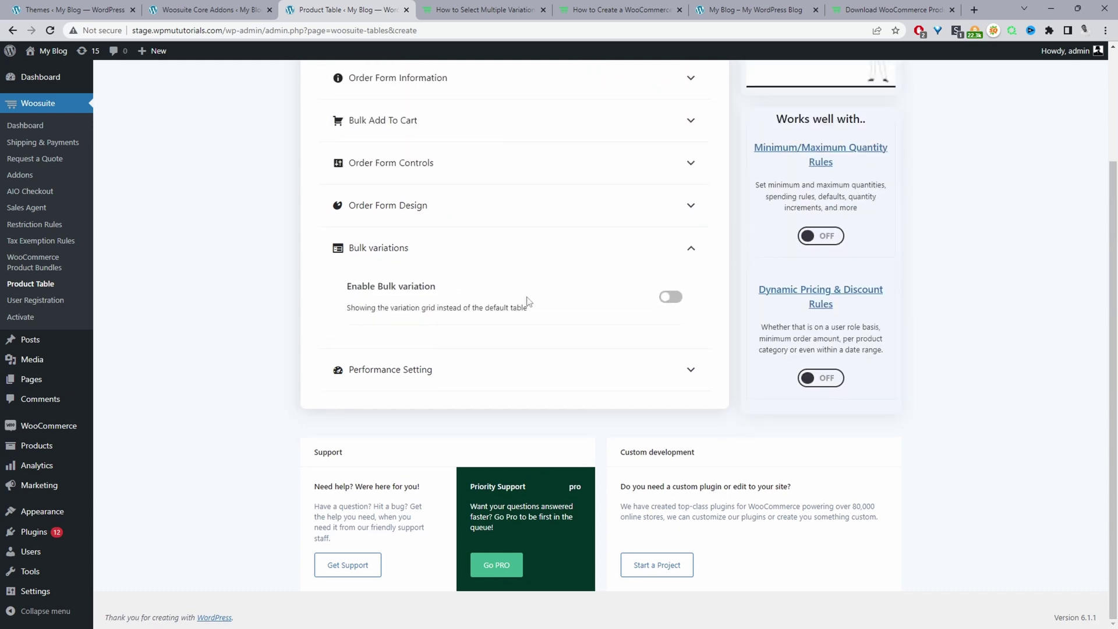
click(670, 300)
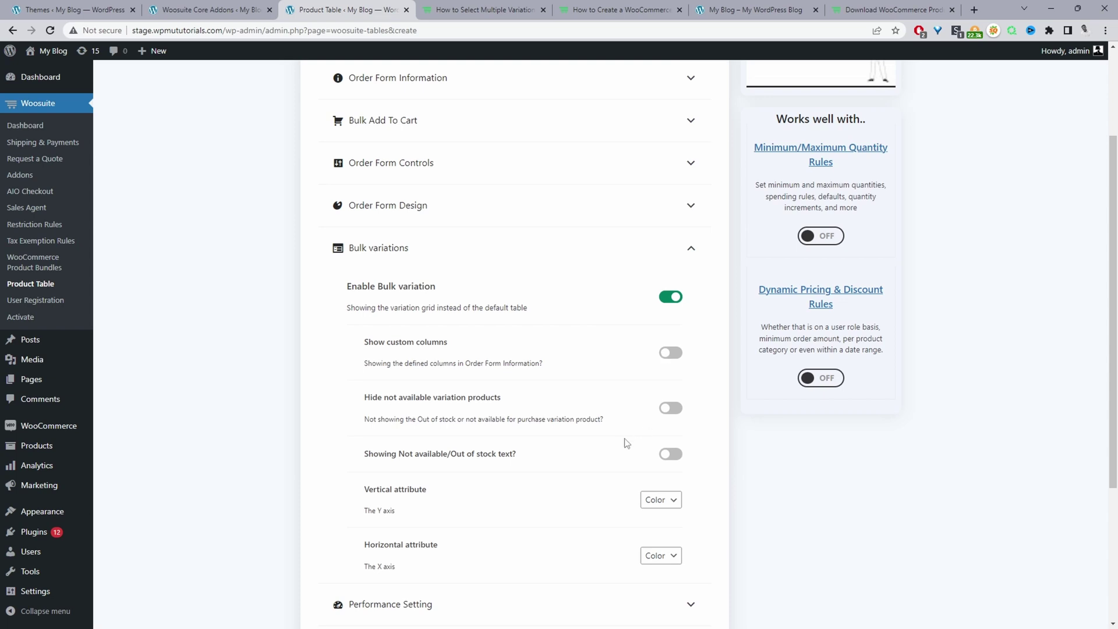
scroll(624, 443, down, 3)
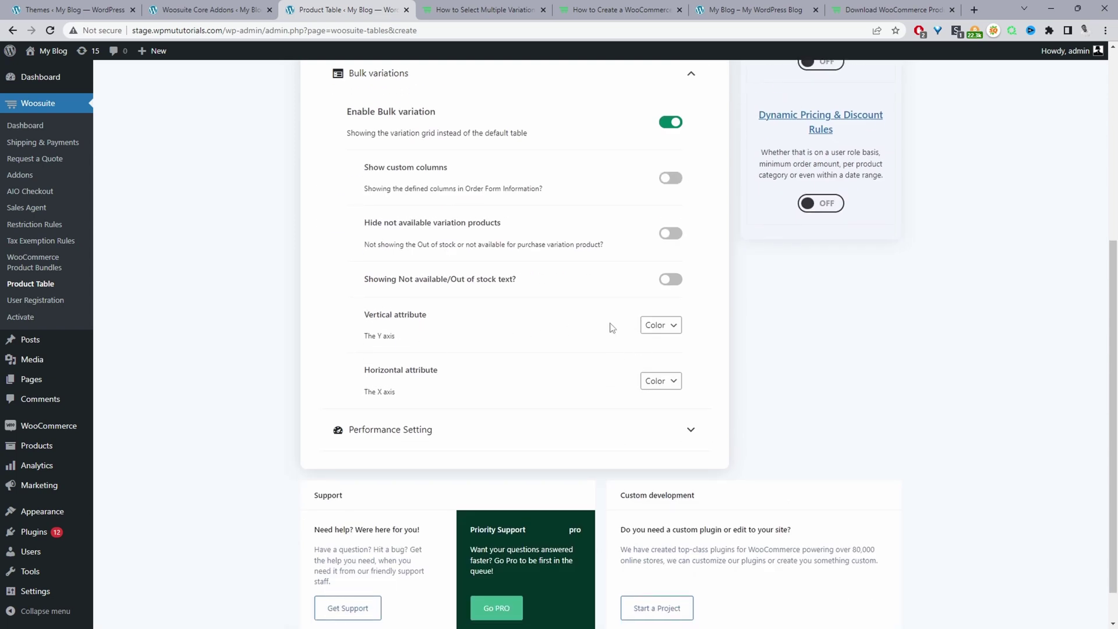
click(657, 325)
click(660, 341)
click(656, 381)
click(663, 420)
scroll(731, 411, up, 4)
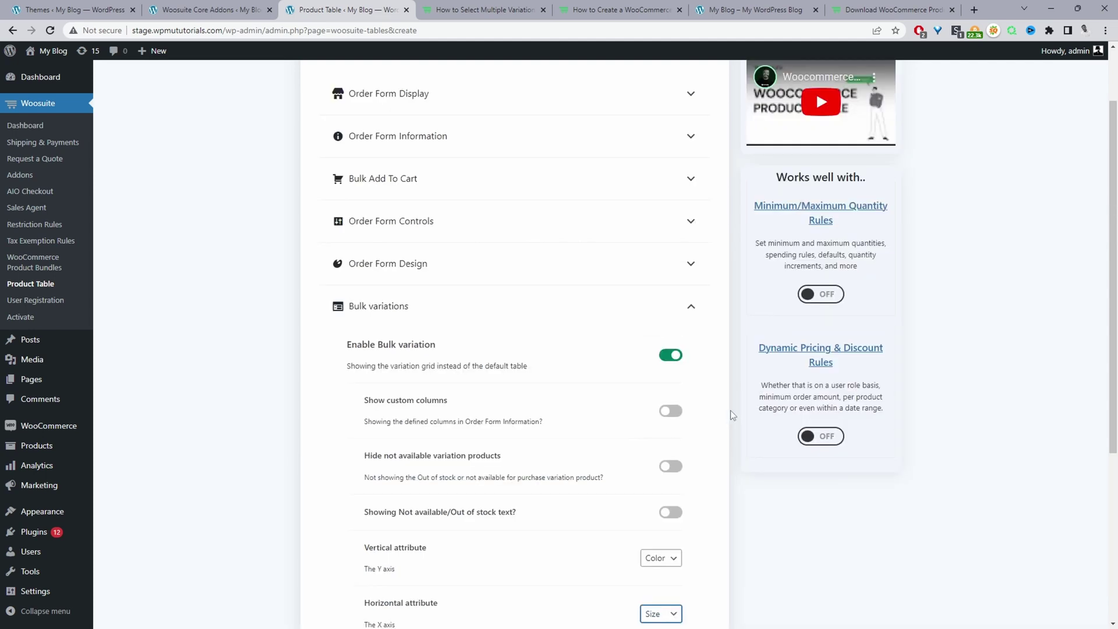
scroll(730, 410, up, 2)
click(861, 81)
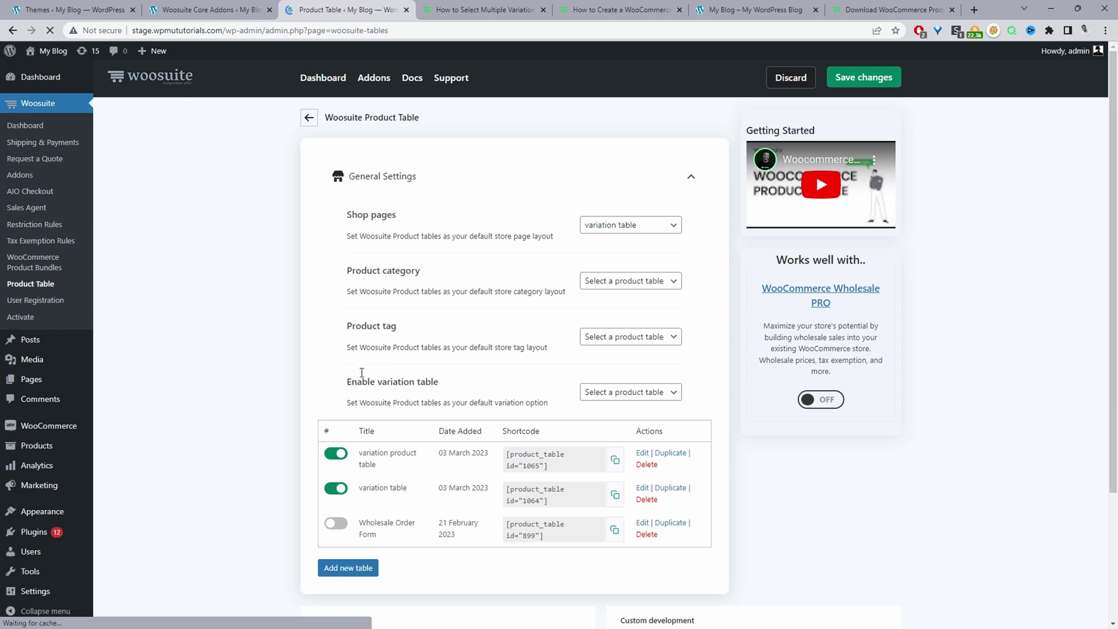
Save 'variation product table' as the Enable variation table default, then view the storefront Shop page
drag(347, 382, 435, 382)
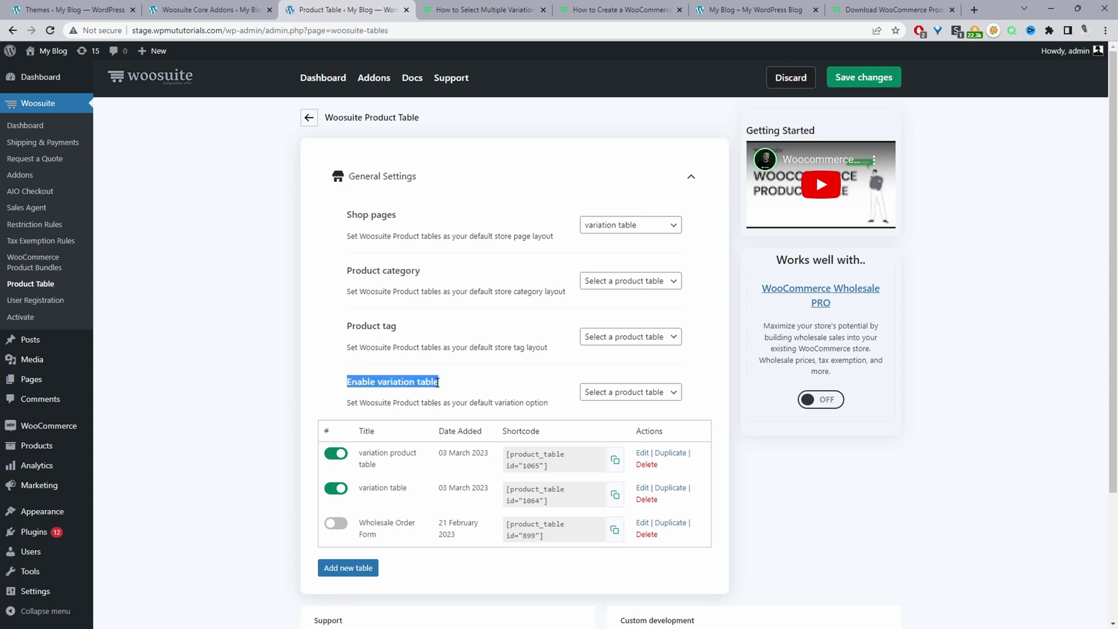
click(618, 393)
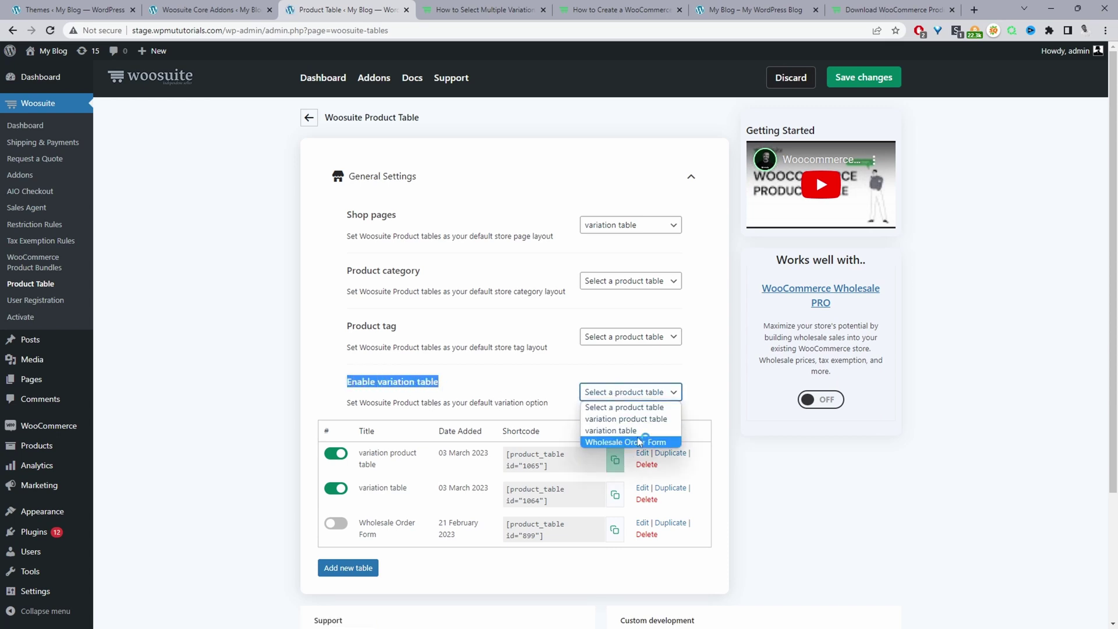
click(611, 420)
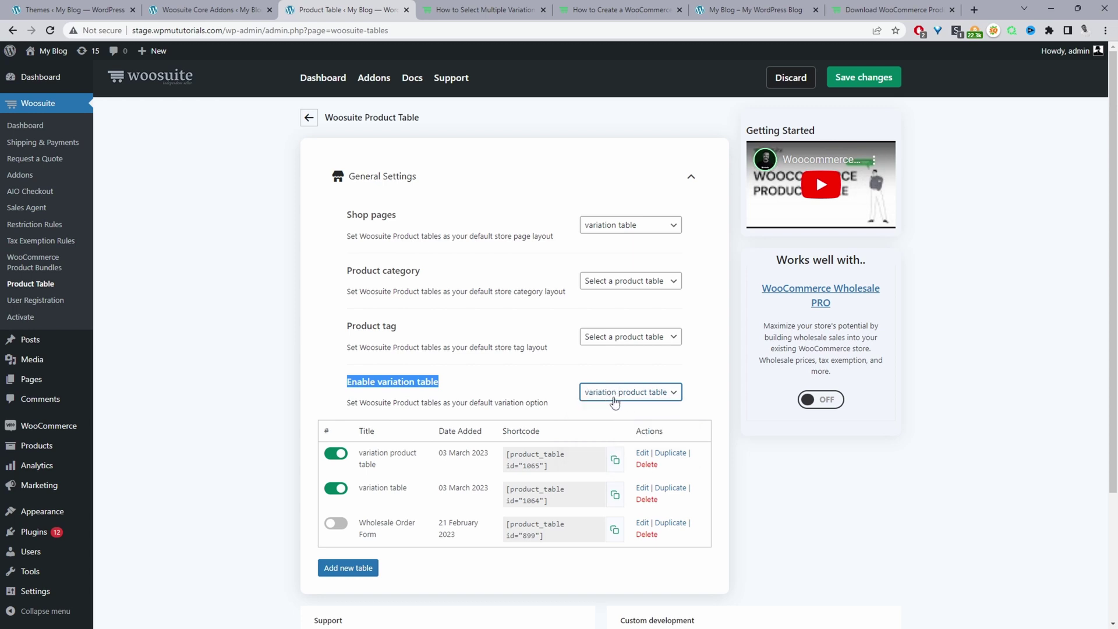
click(858, 85)
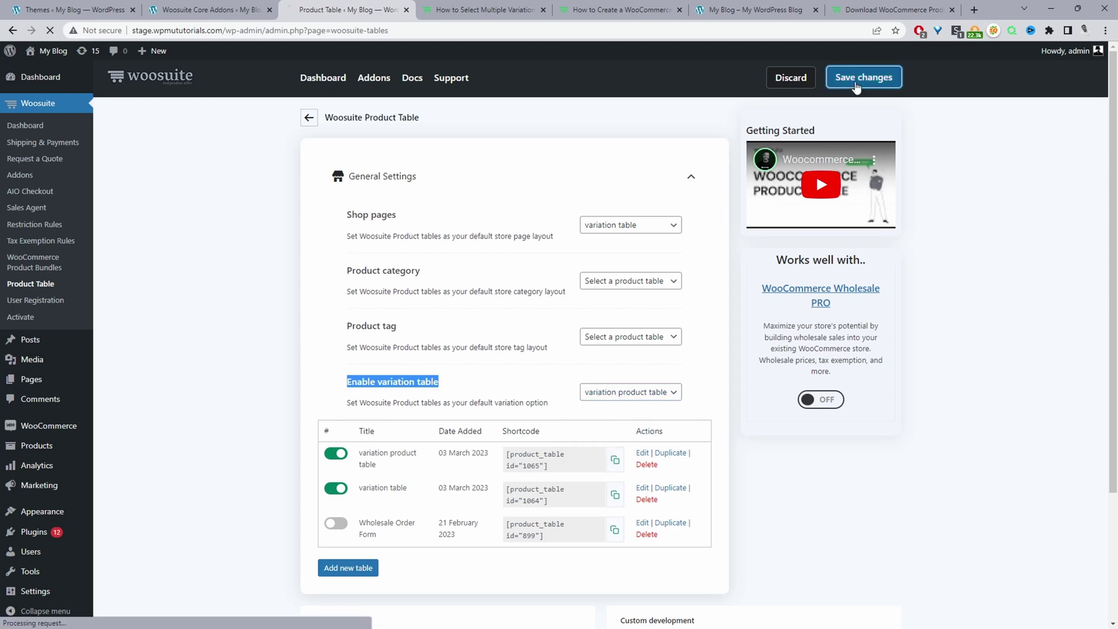
click(751, 8)
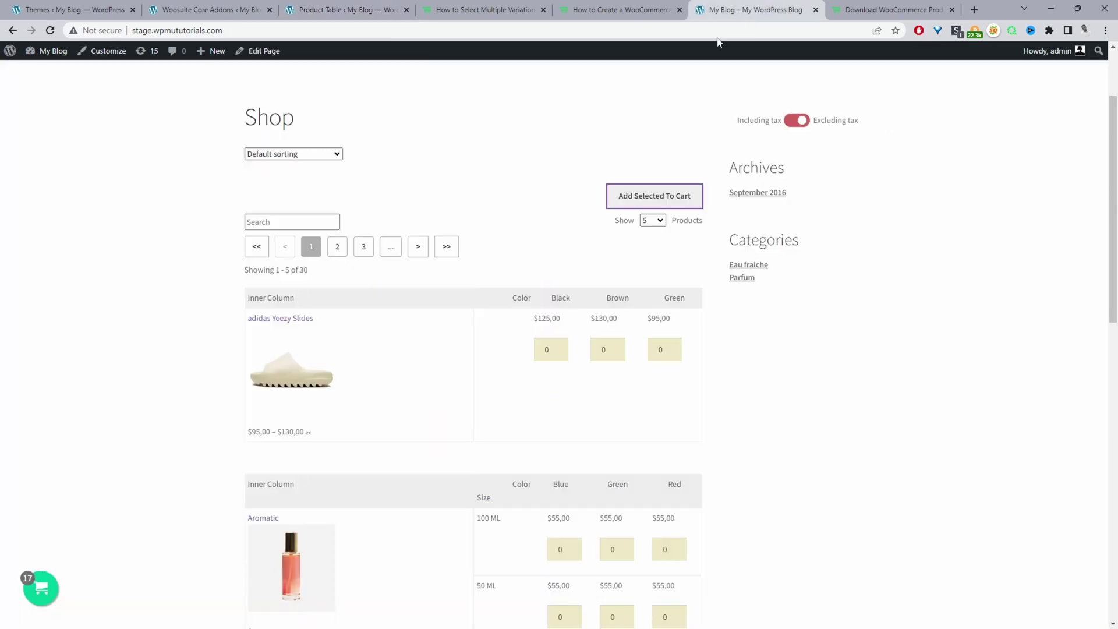
On the Aromatic product page, enter Green 100 ML 5, Blue 50 ML 1 and Red 100 ML quantities
ctrl+click(264, 522)
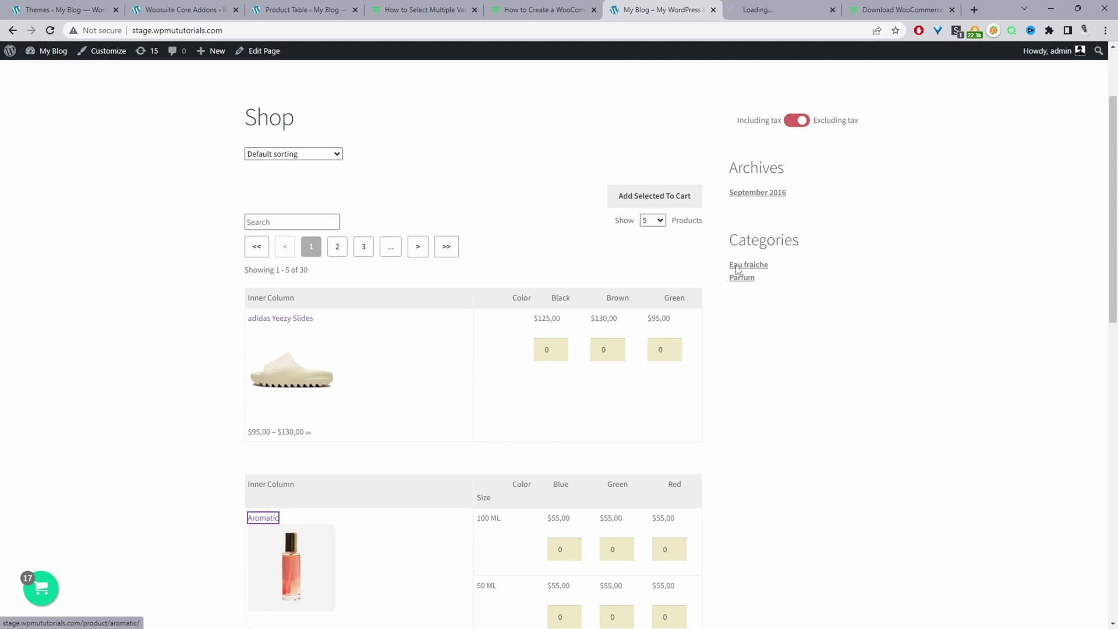
click(769, 10)
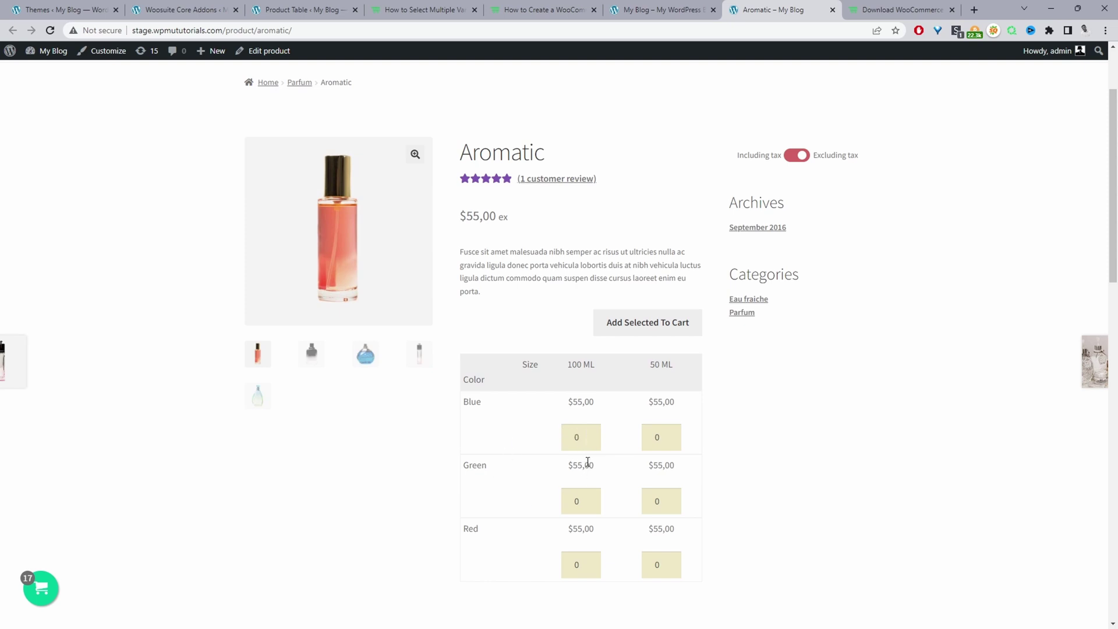
double_click(584, 498)
text(5)
click(661, 436)
text(1)
click(569, 564)
Add the selected variations to the cart and check the header cart total
click(659, 315)
scroll(715, 547, up, 2)
mouse_move(763, 155)
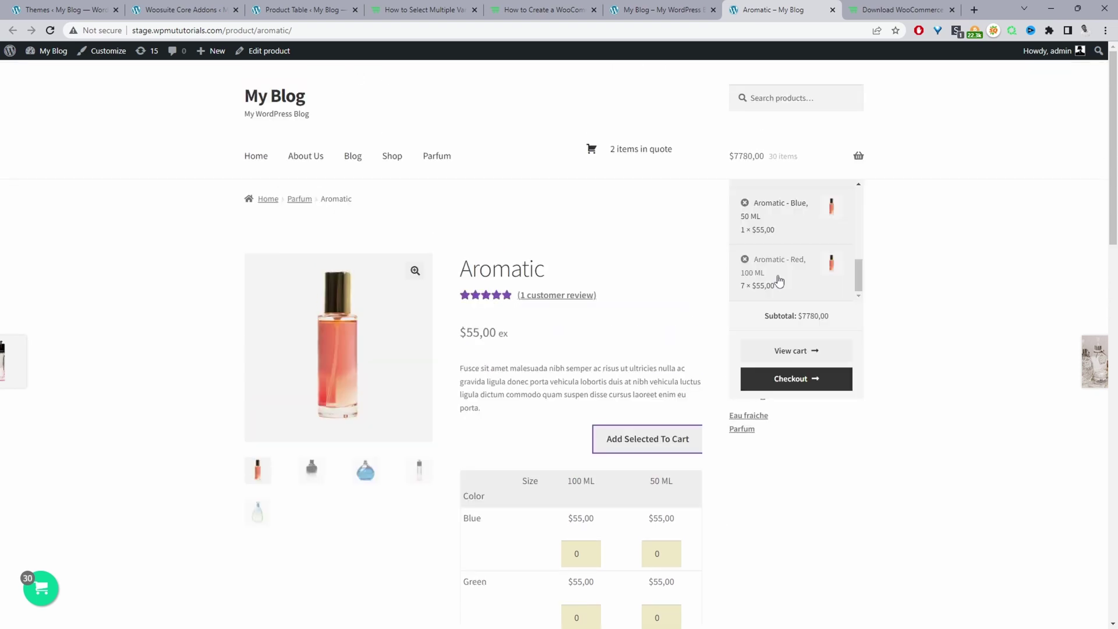